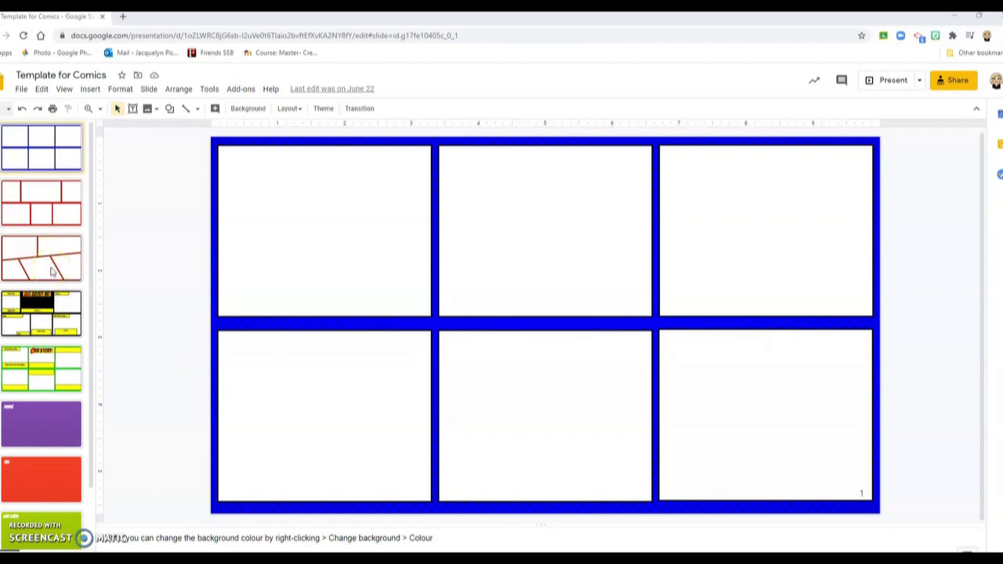
Delete the RED label from the red background slide.
click(31, 414)
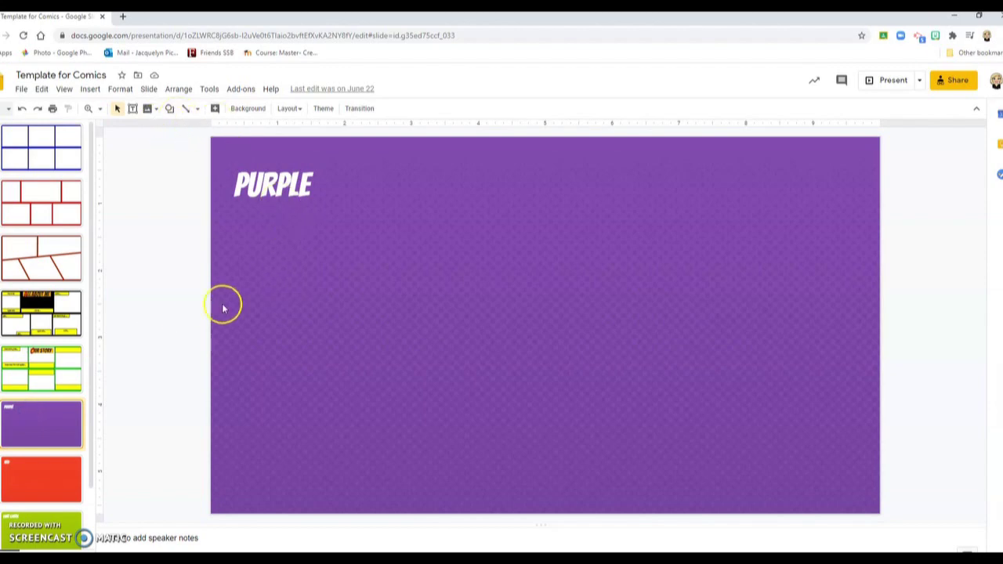
click(43, 482)
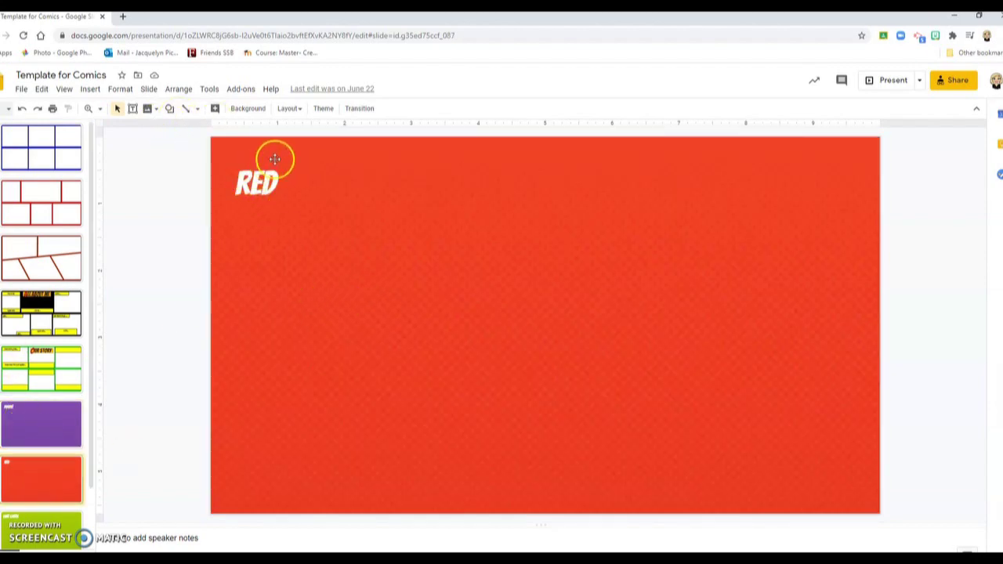
click(259, 181)
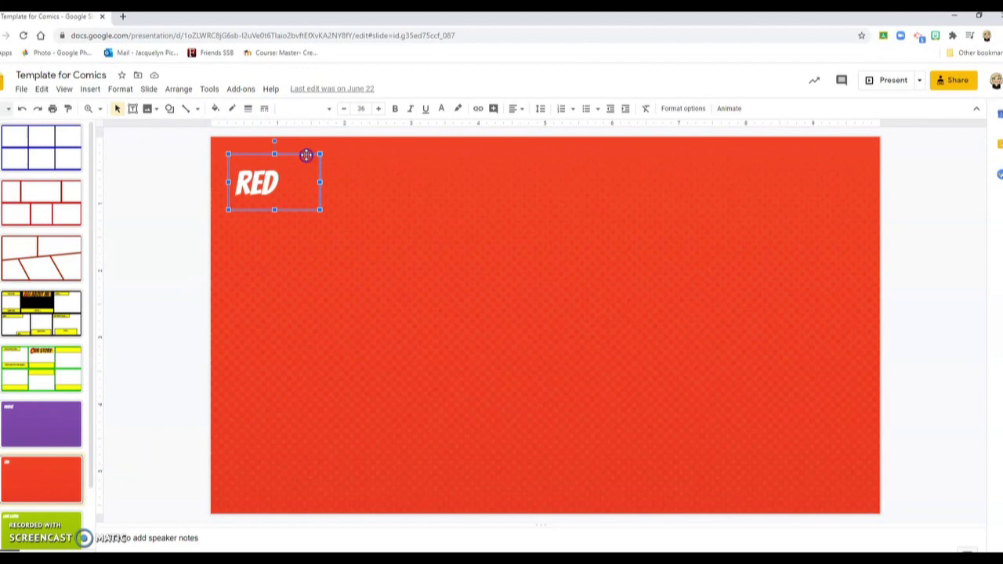
key(Delete)
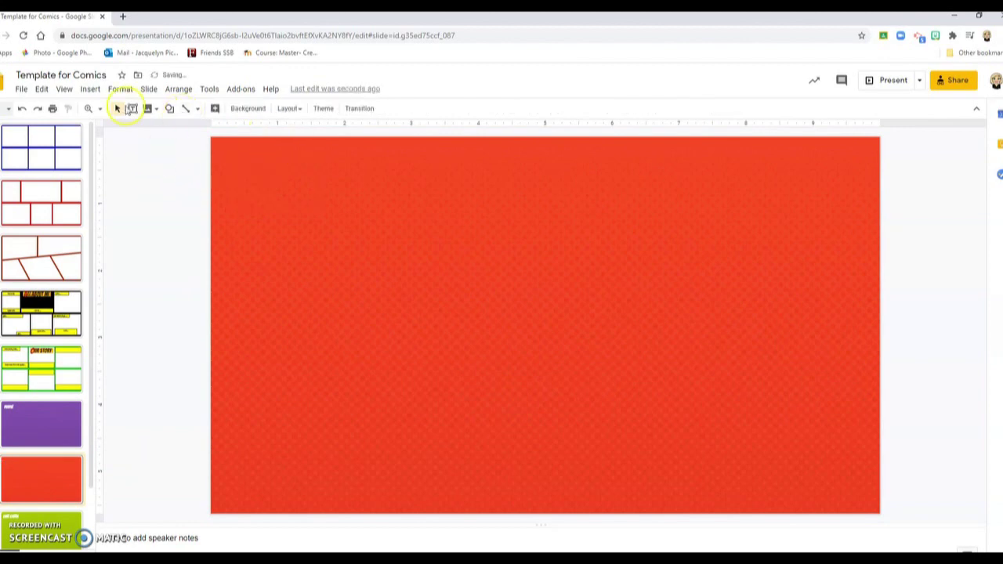
Draw a text box in the upper-left part of the red slide and fill it with white as a comic panel.
click(131, 110)
mouse_move(224, 147)
mouse_down()
mouse_move(240, 212)
mouse_move(387, 271)
mouse_move(422, 305)
mouse_up()
click(298, 148)
click(217, 108)
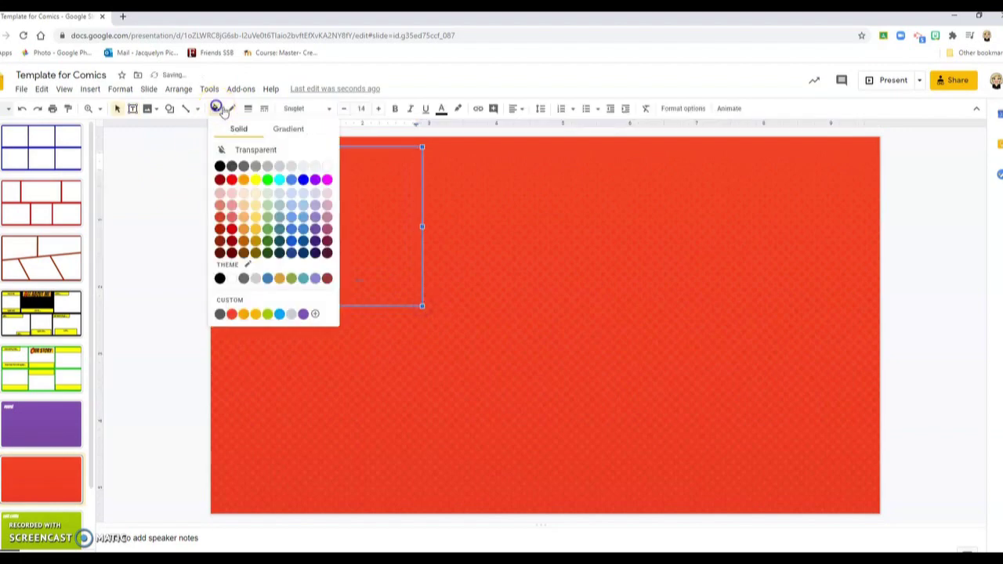
click(326, 166)
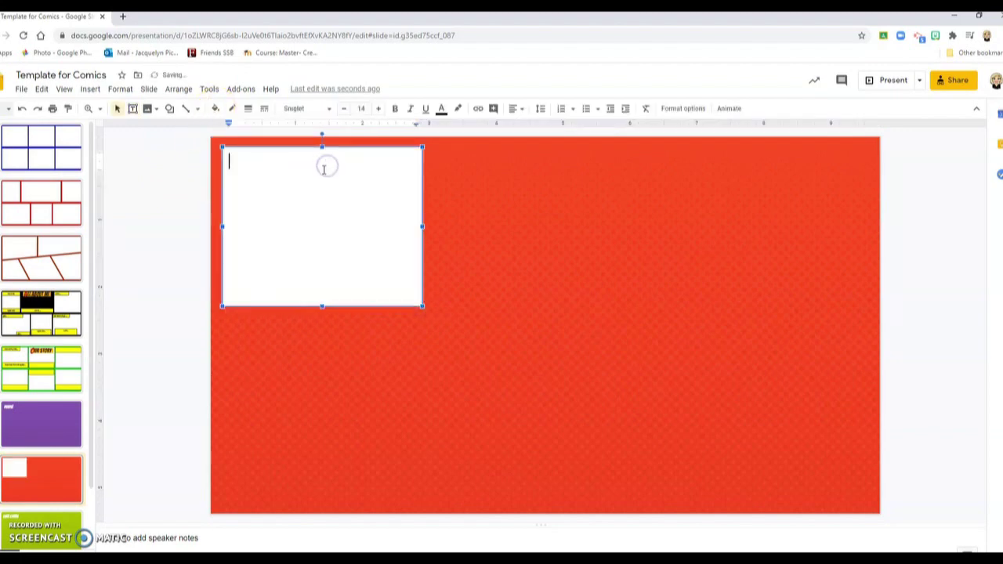
click(141, 212)
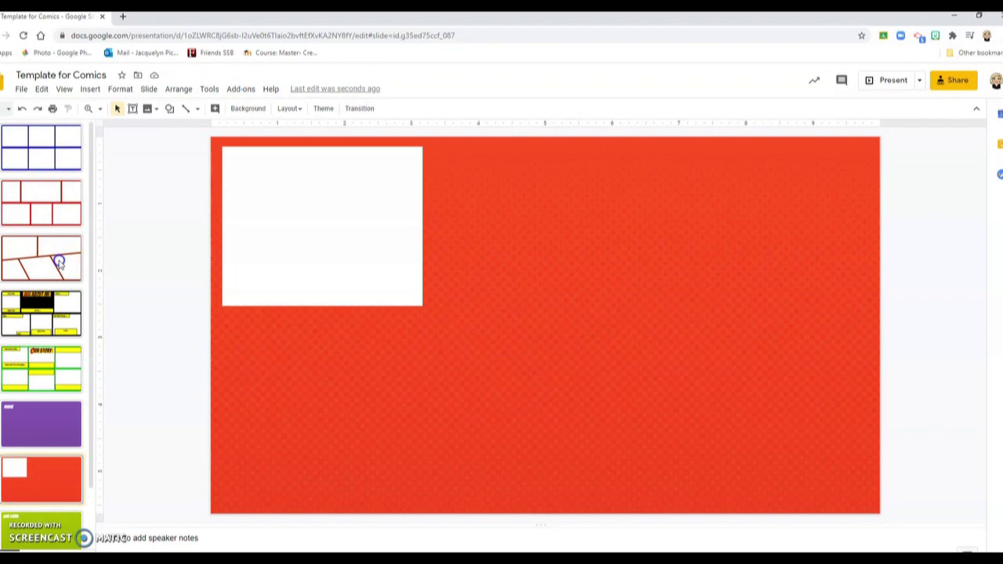
On the blue six-panel slide, use Explore to search for images of "transparent desk classroom".
click(59, 263)
click(39, 156)
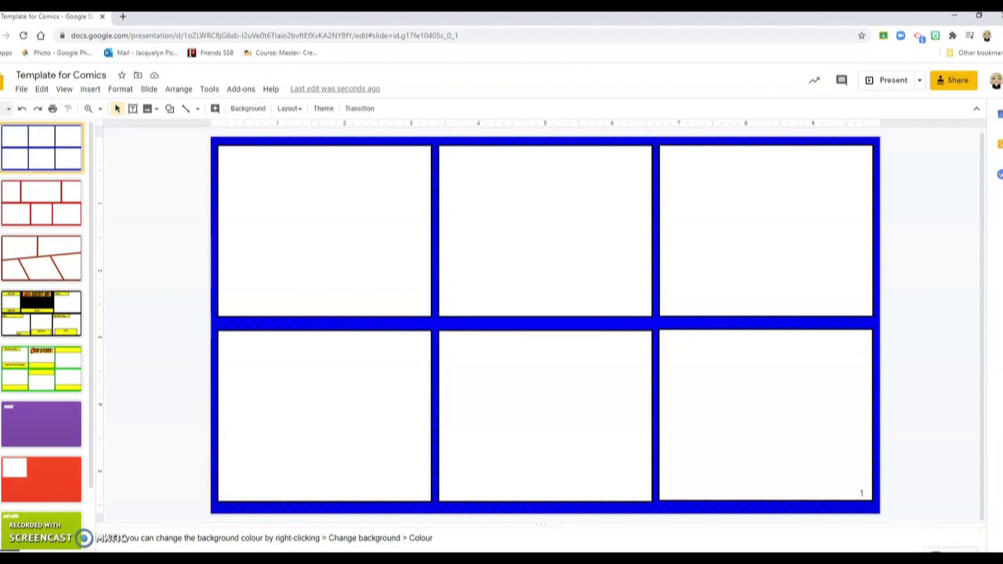
key(ctrl+alt+shift+i)
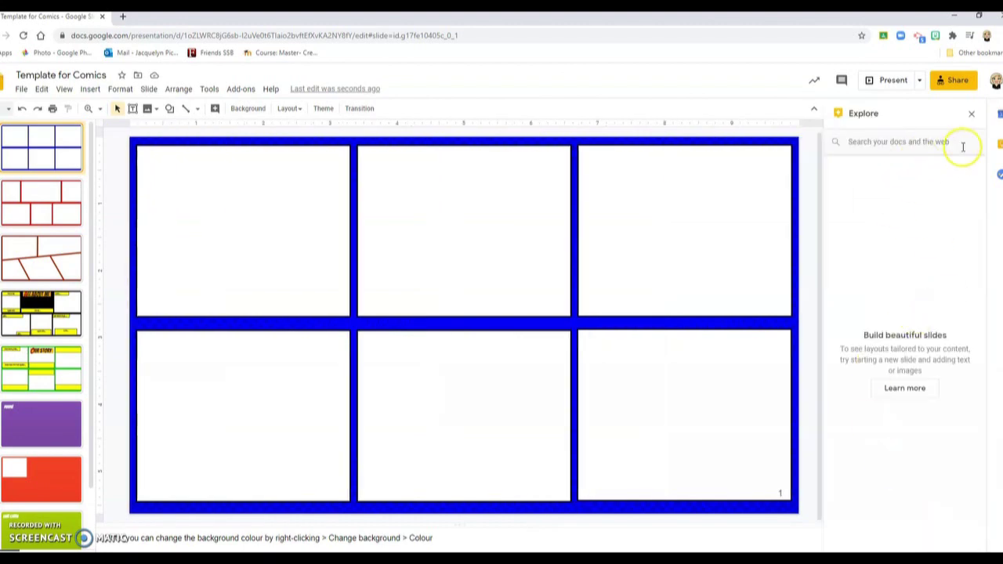
click(892, 142)
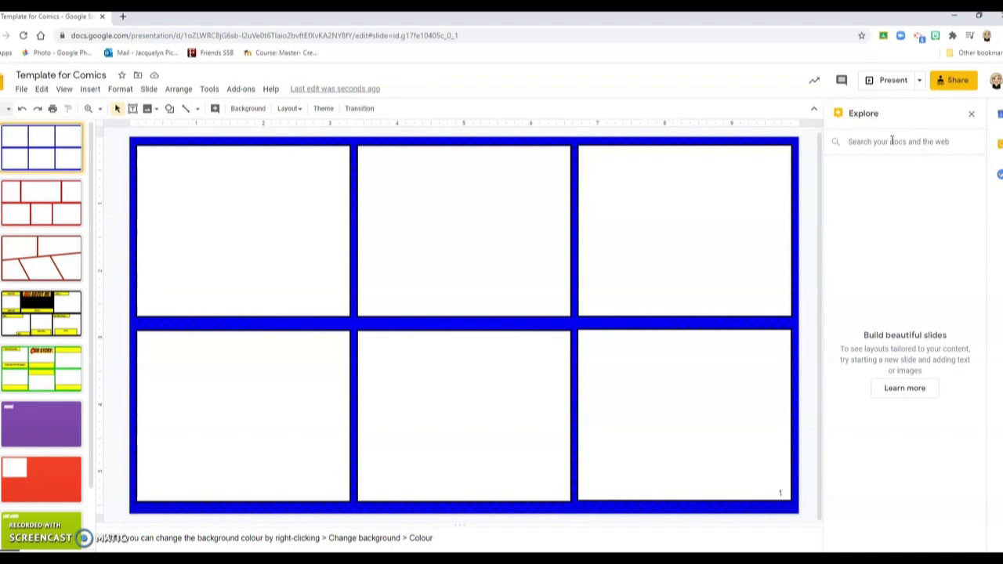
text(t )
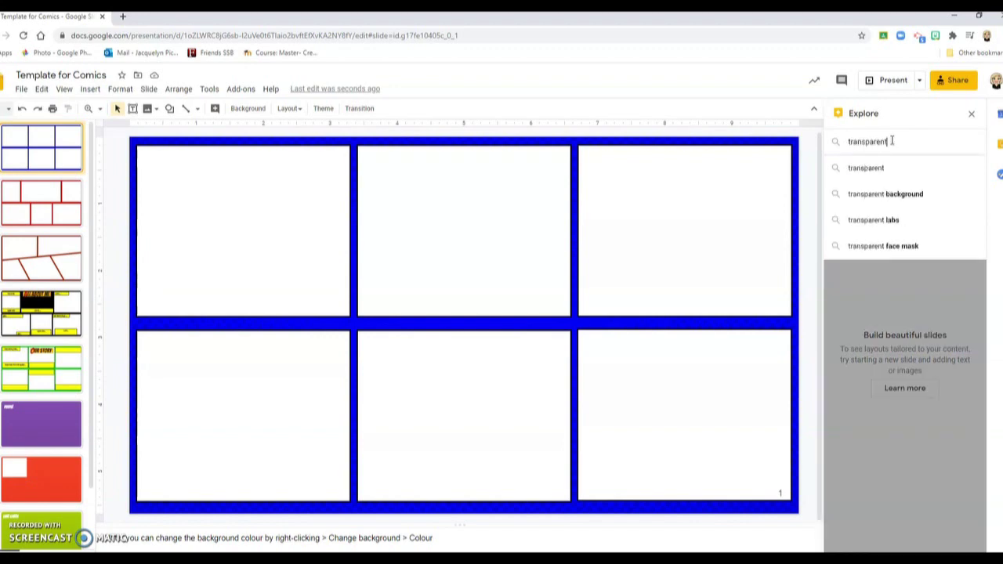
text(desk)
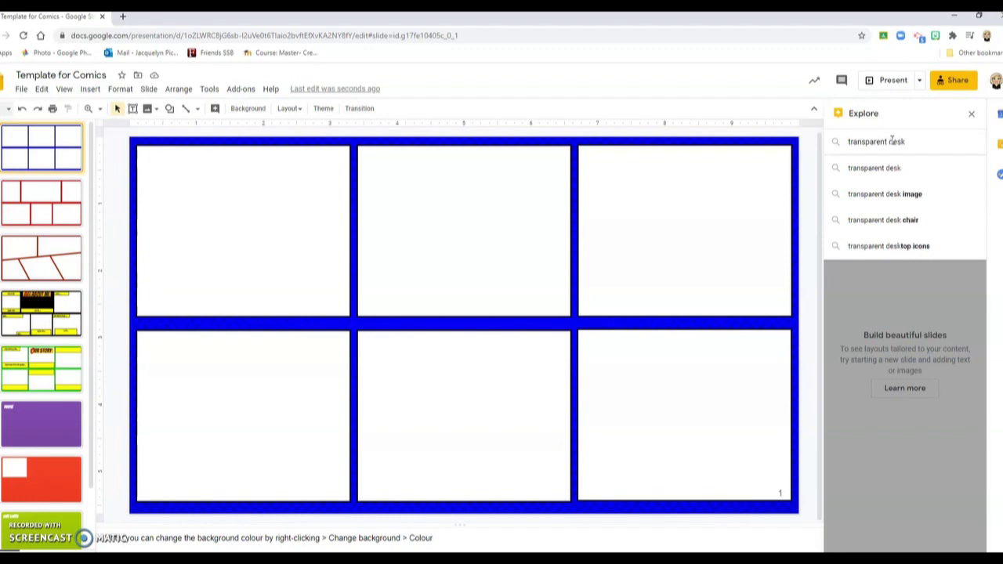
text( classroom)
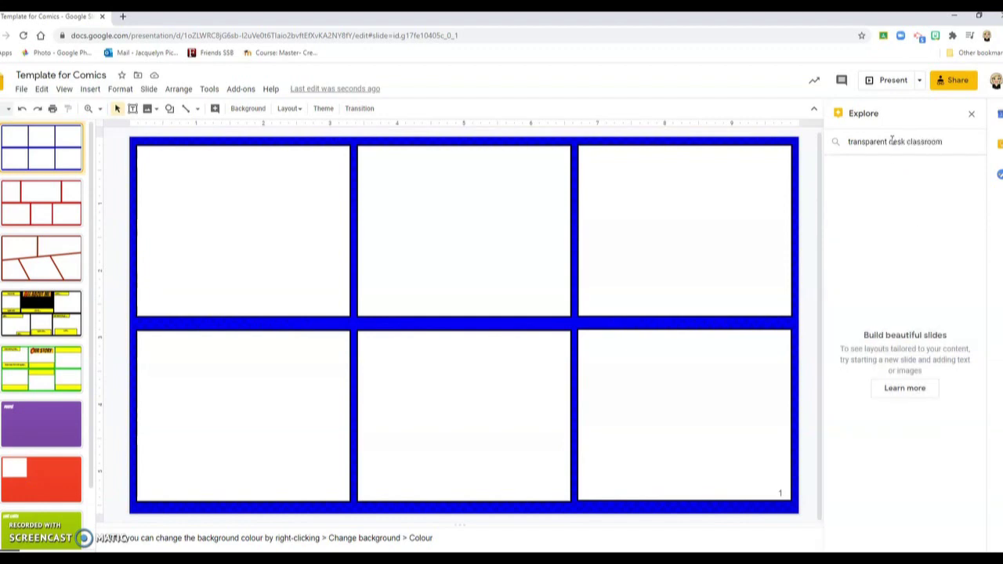
key(Return)
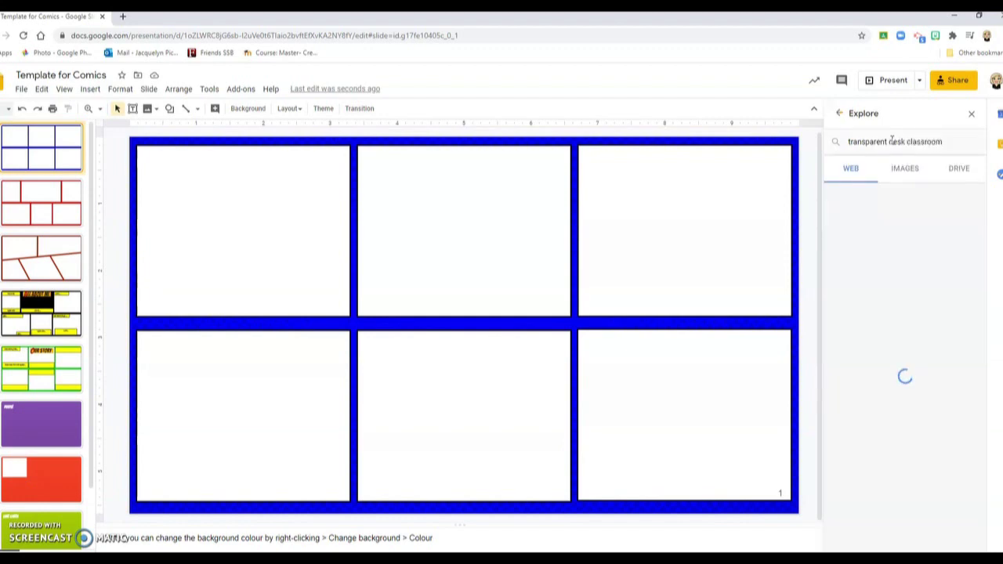
click(907, 171)
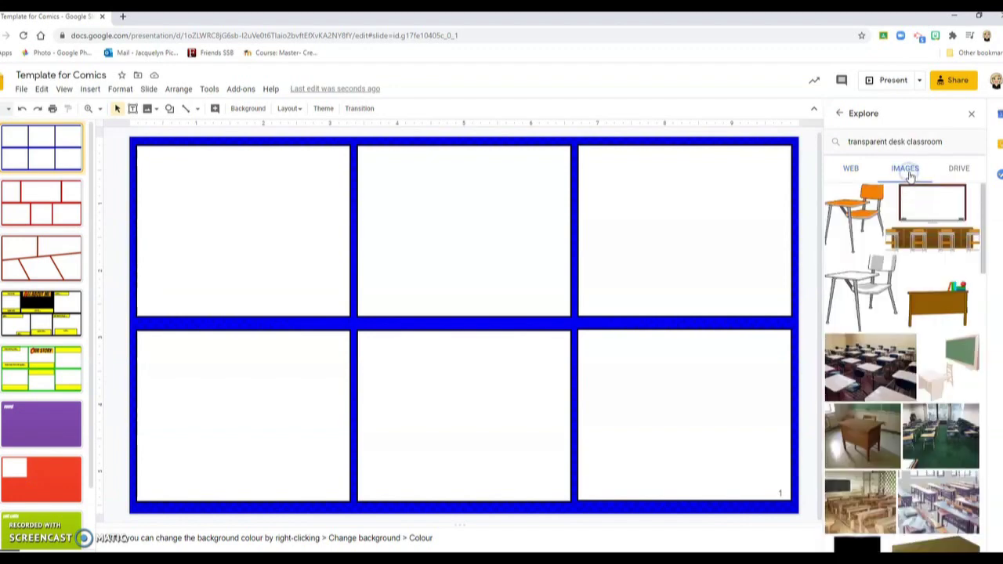
Insert the orange desk image, shrink it and place it in the lower-right part of the first comic panel.
click(902, 273)
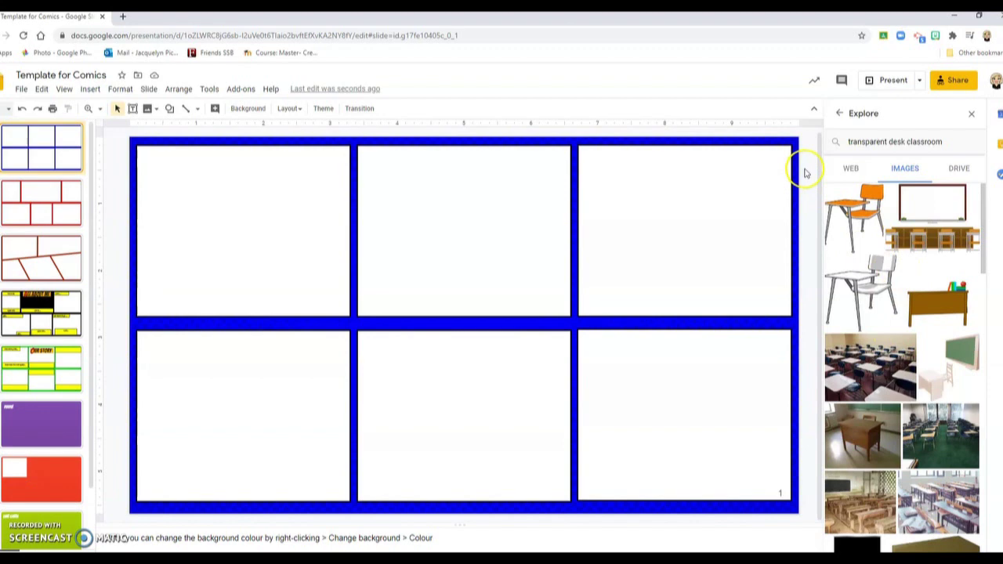
click(849, 210)
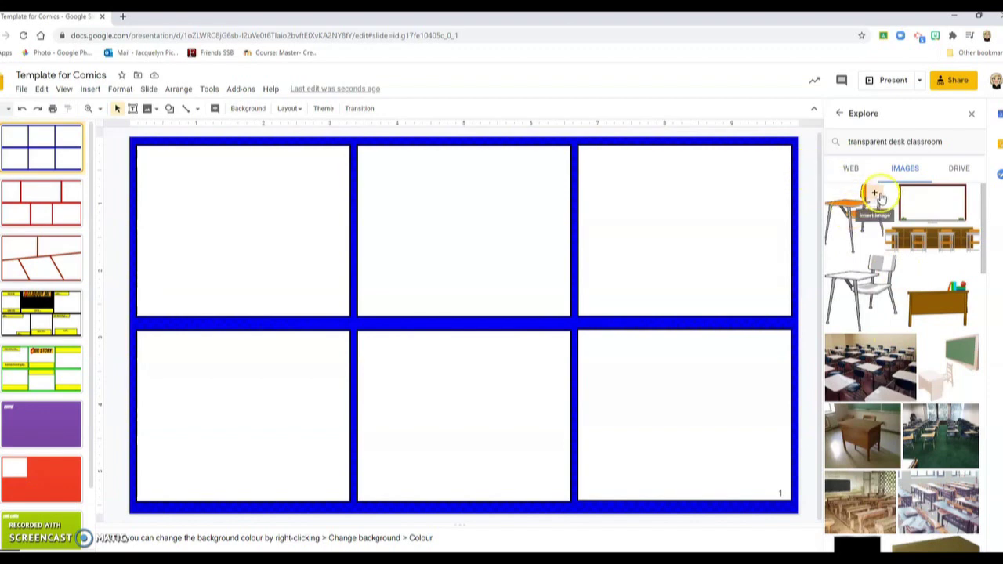
click(876, 193)
click(638, 193)
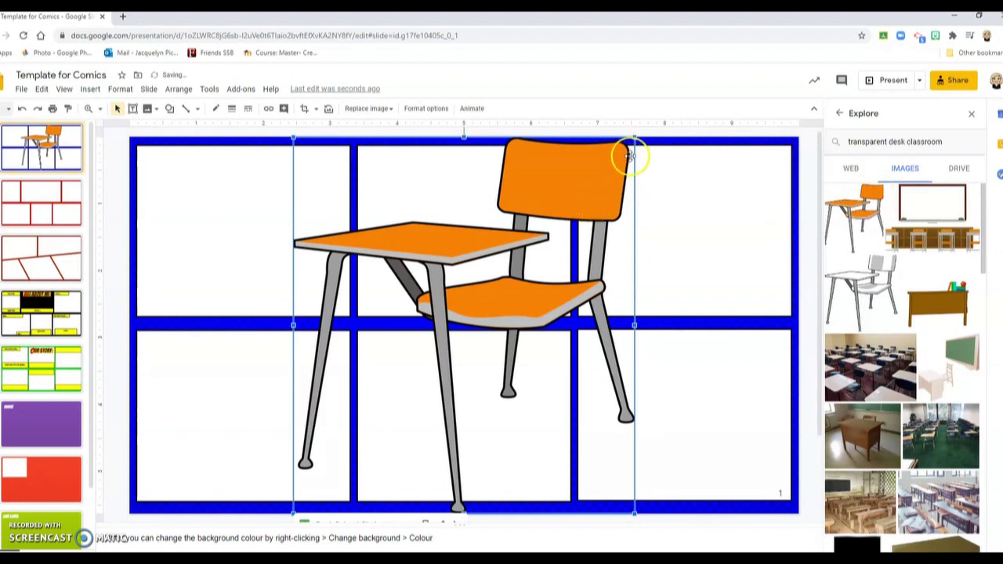
drag(480, 284, 478, 286)
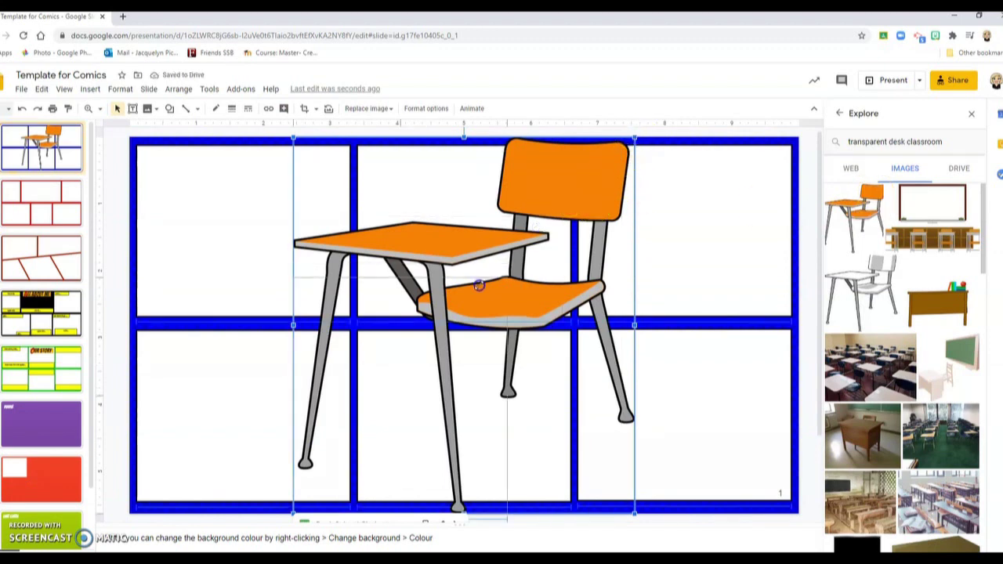
key(ctrl+z)
drag(322, 461, 299, 258)
click(228, 395)
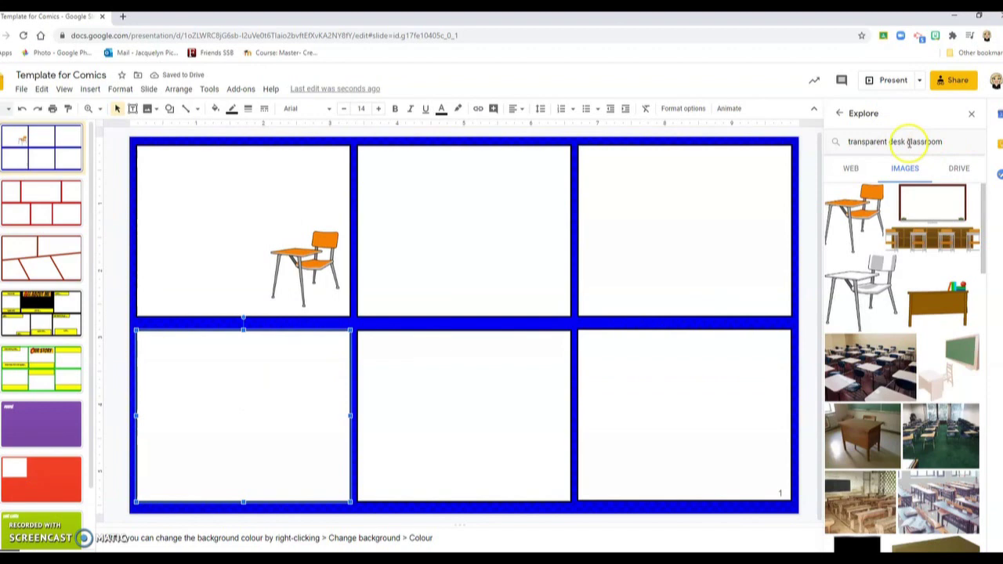
Search for "transparent chalkboard" images and add the green chalkboard on a wooden easel to the slide.
drag(948, 140, 888, 141)
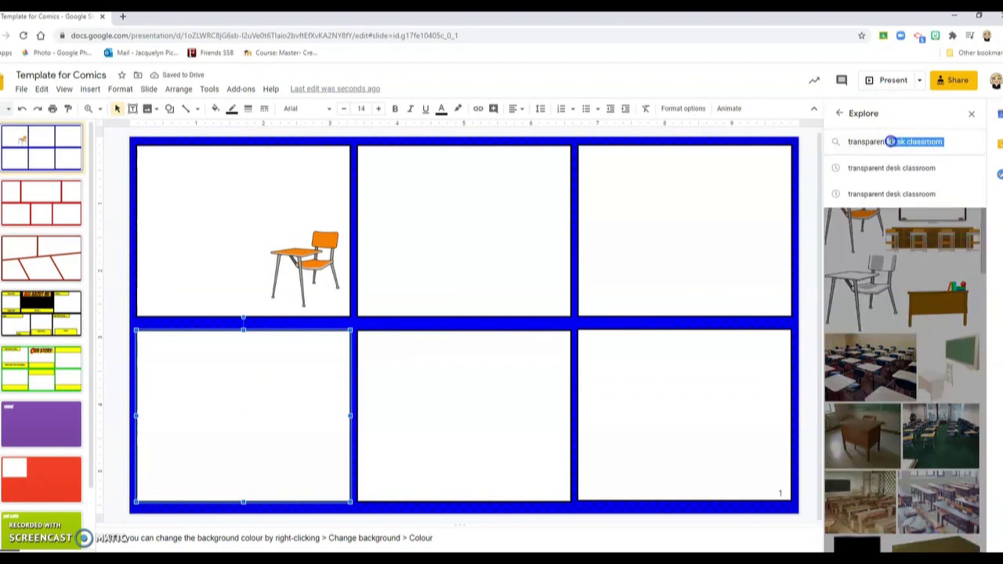
text(chalkboard)
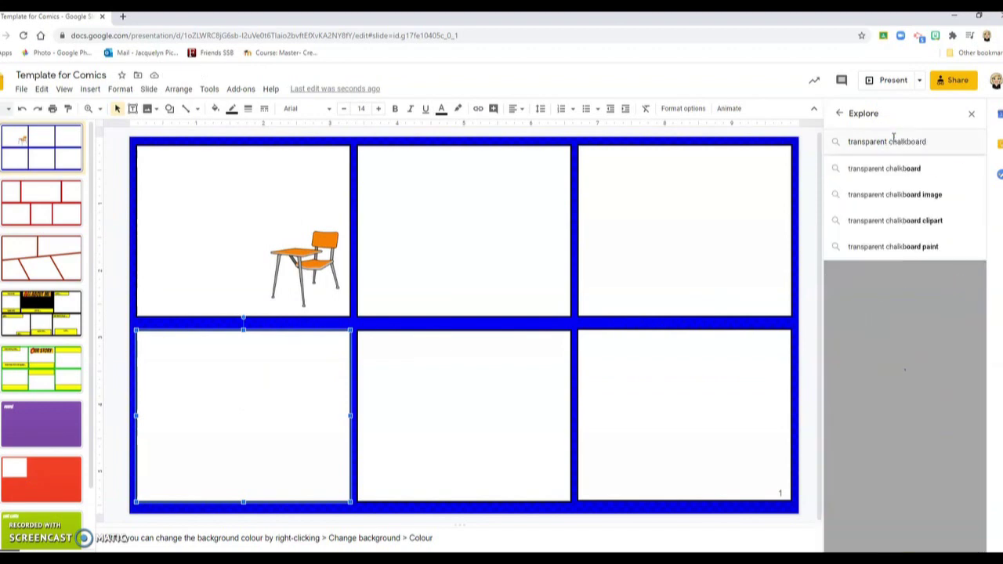
key(Return)
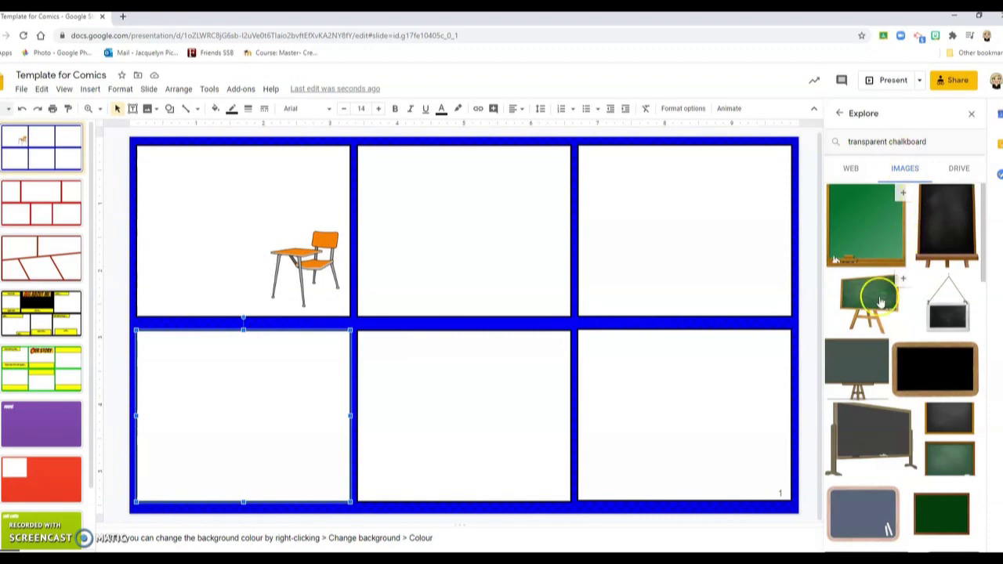
drag(881, 301, 595, 291)
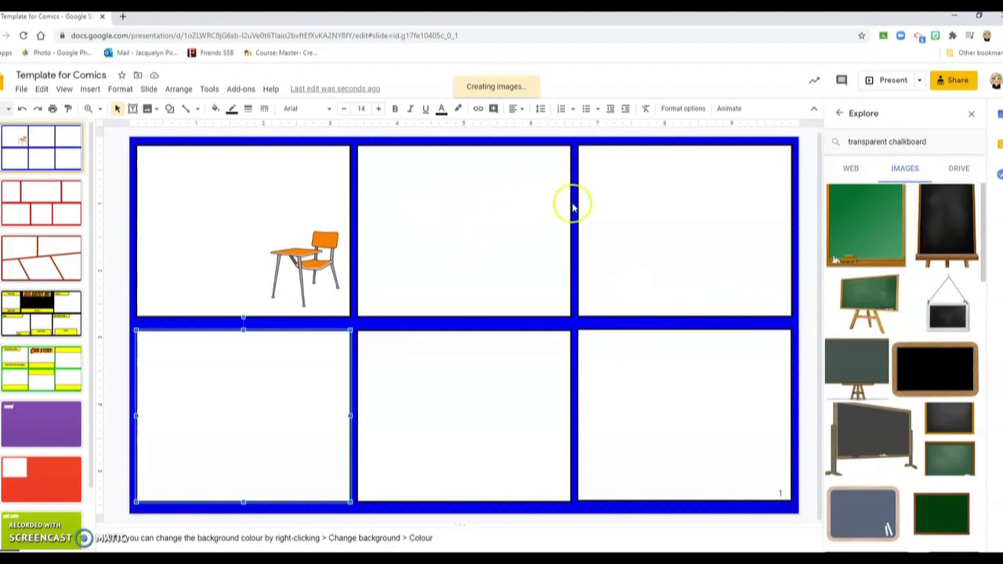
Shrink the chalkboard image and move it into the first comic panel.
scroll(604, 224, down, 2)
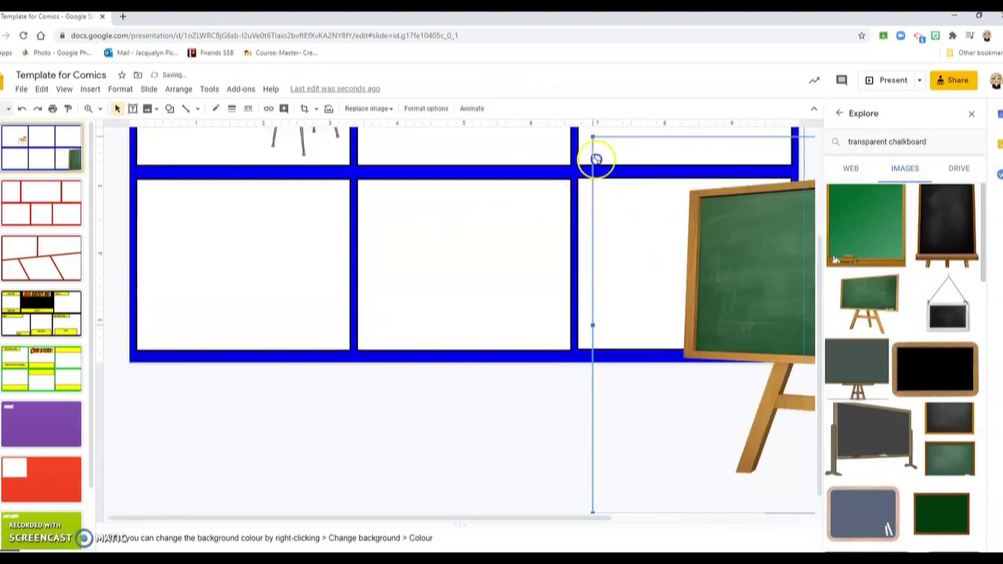
drag(596, 159, 229, 293)
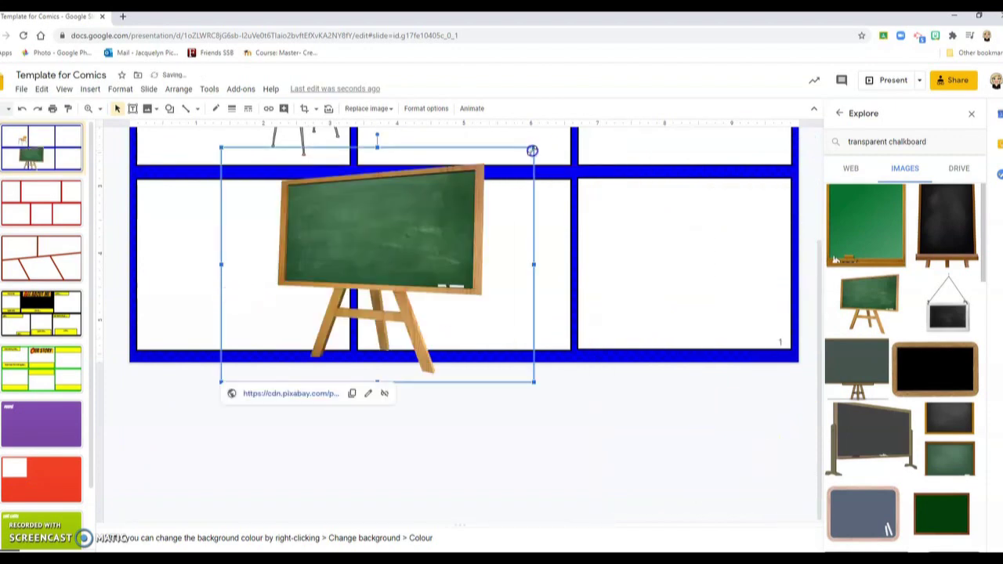
drag(533, 151, 420, 233)
scroll(358, 369, up, 2)
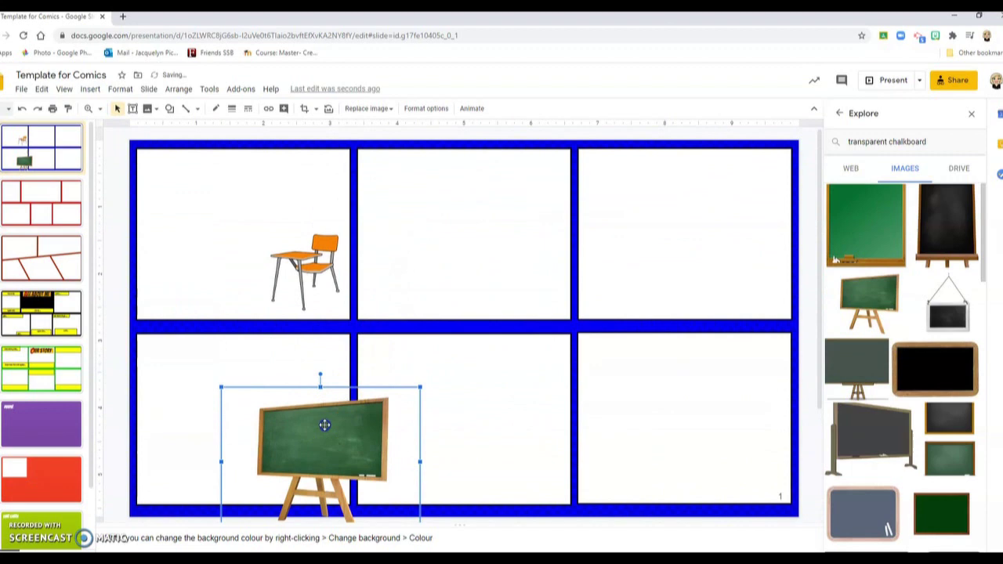
drag(325, 424, 244, 192)
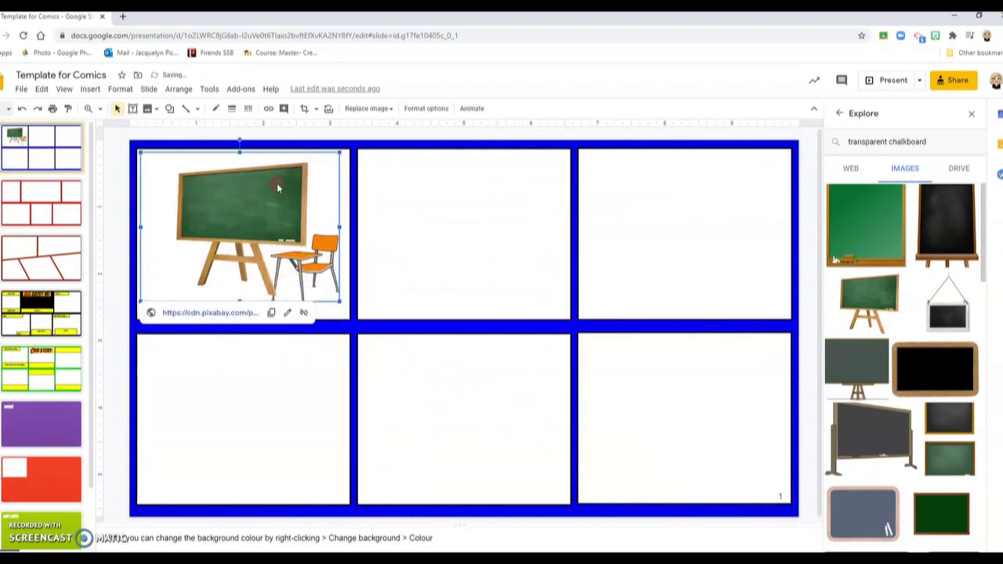
Flip the chalkboard image horizontally.
right_click(277, 185)
mouse_move(365, 343)
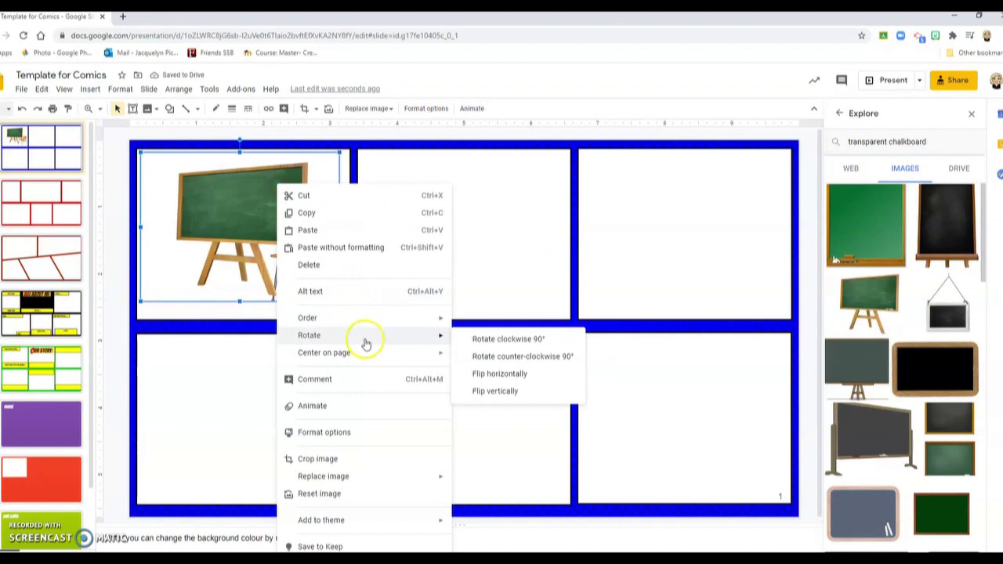
click(506, 374)
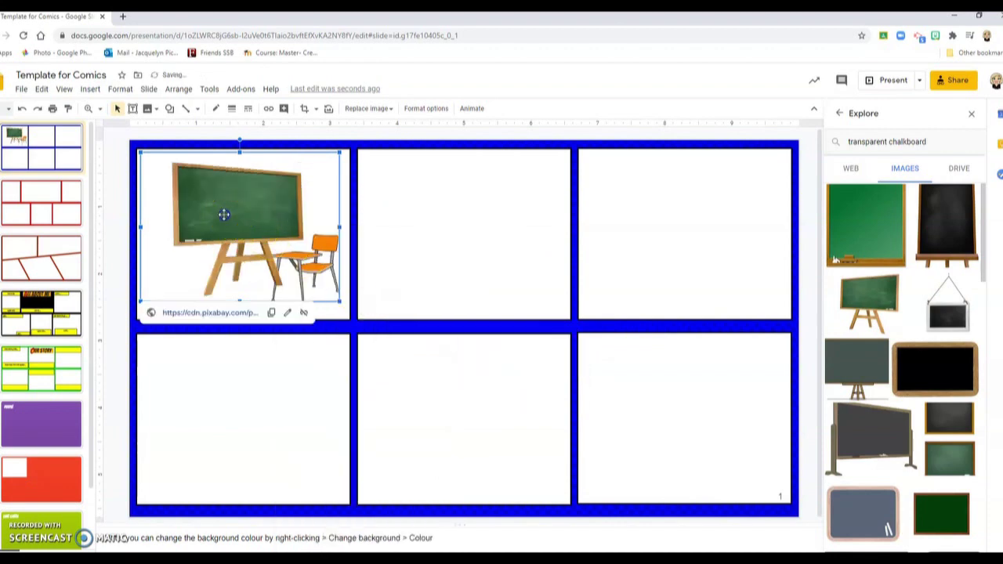
Make the chalkboard smaller and position it in the upper-left part of the first panel.
drag(201, 208, 180, 205)
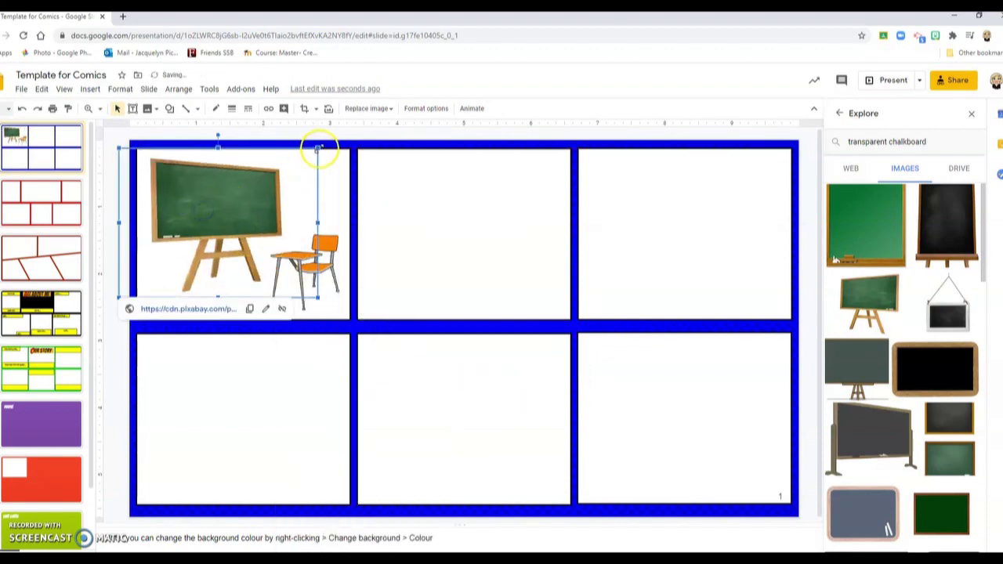
drag(321, 146, 250, 200)
drag(197, 226, 209, 203)
drag(279, 160, 286, 149)
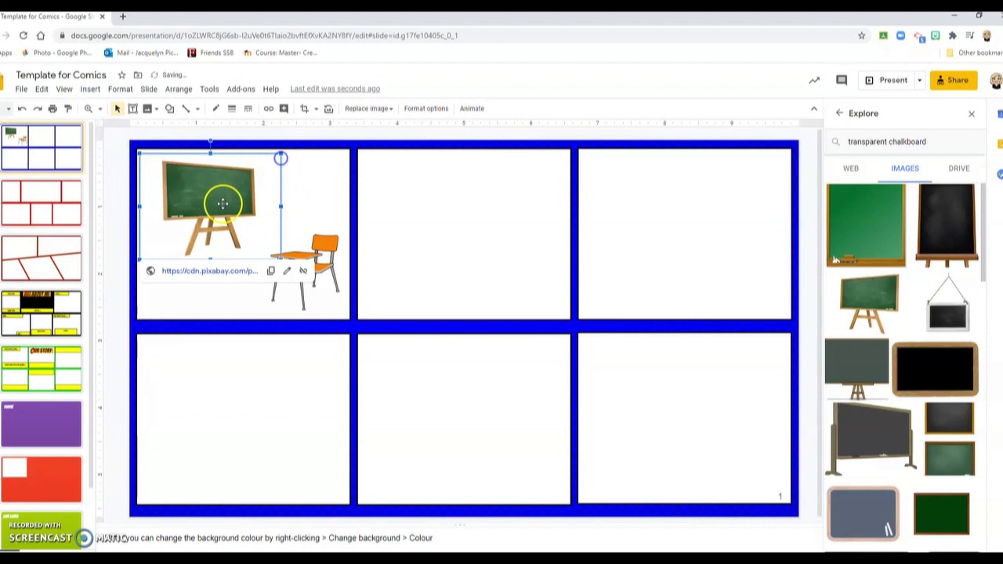
Move the desk up toward the middle of the first panel and place the chalkboard over it.
drag(309, 250, 239, 214)
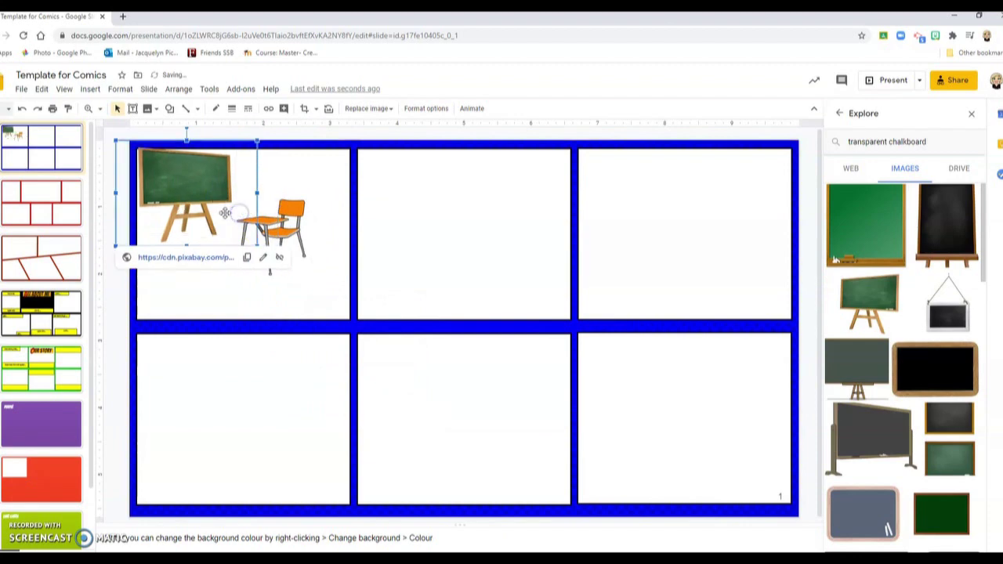
key(ctrl+z)
key(ctrl+z)
key(ctrl+z)
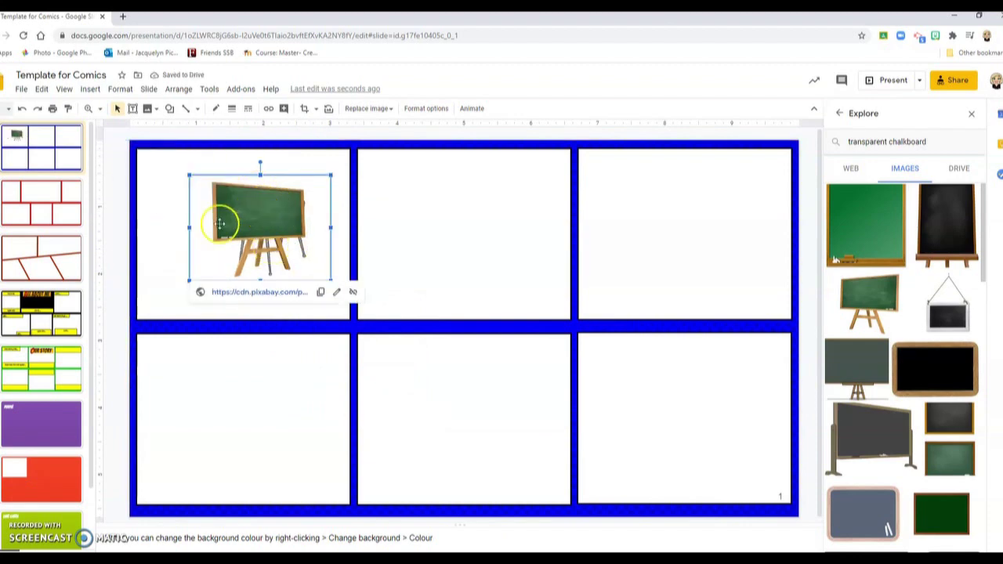
click(148, 206)
click(257, 219)
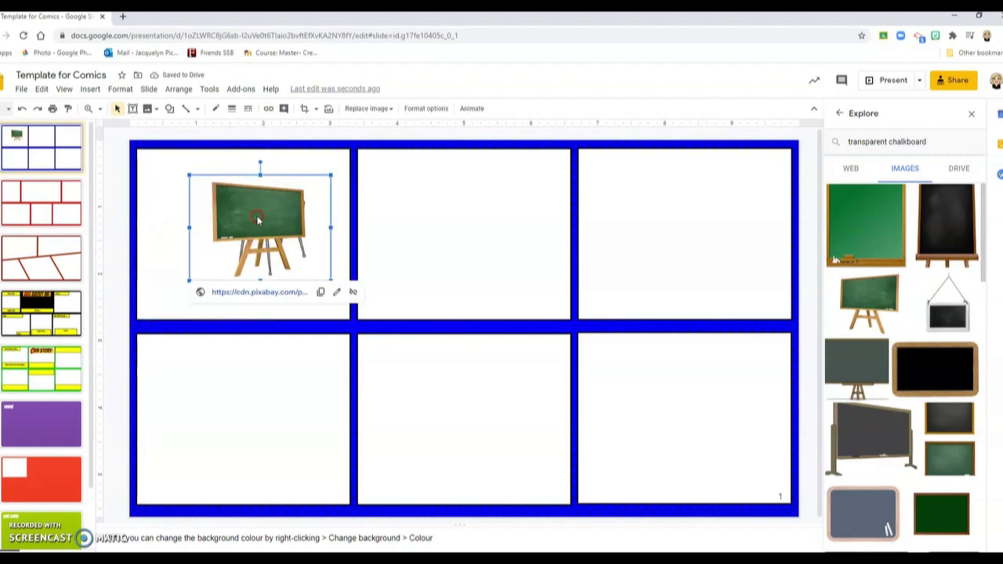
Try sending the chalkboard image in the first panel all the way to the back of the object order.
right_click(258, 221)
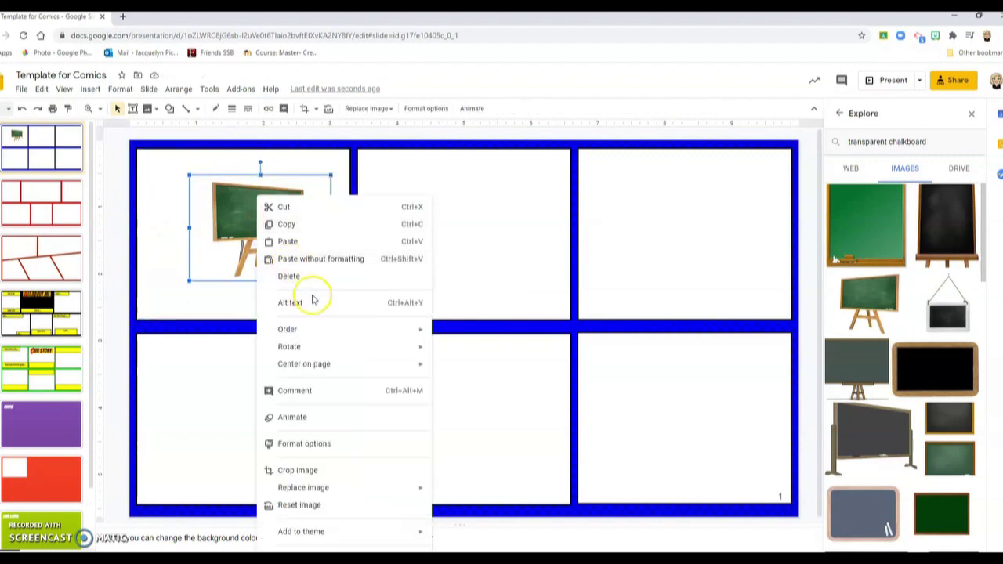
mouse_move(410, 331)
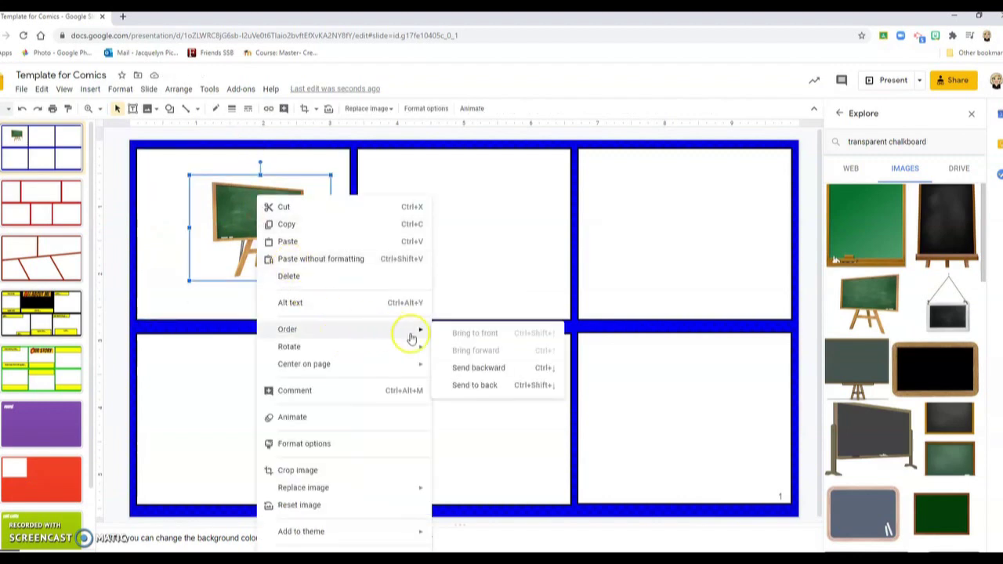
click(475, 385)
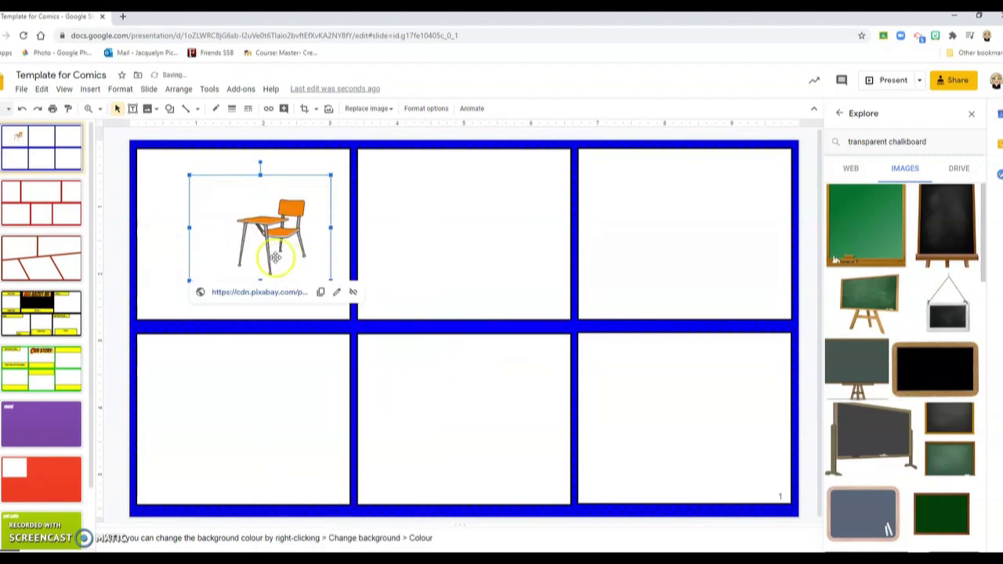
click(170, 209)
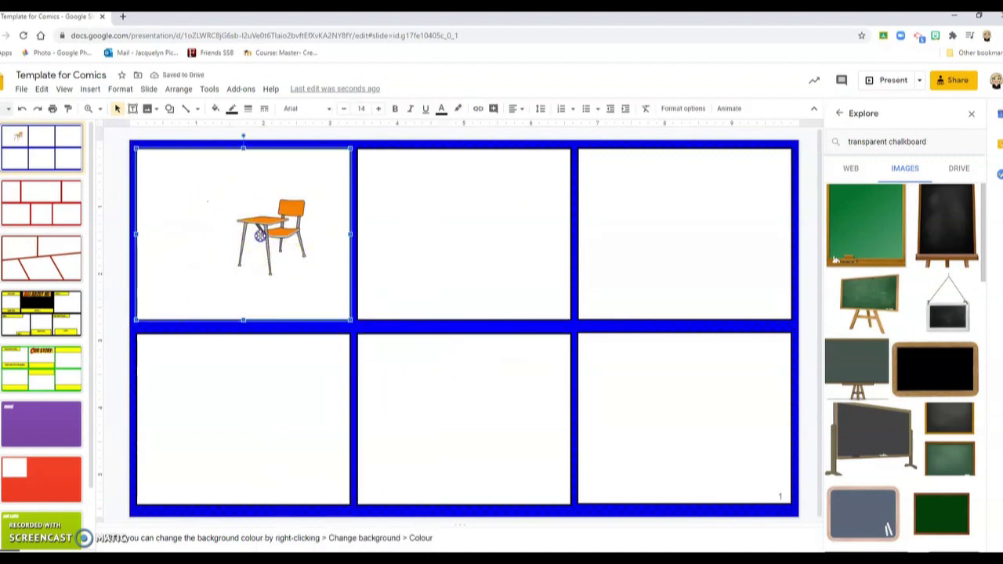
Try a slightly smaller desk image, and undo both that resize and the chalkboard's send-to-back change.
click(237, 201)
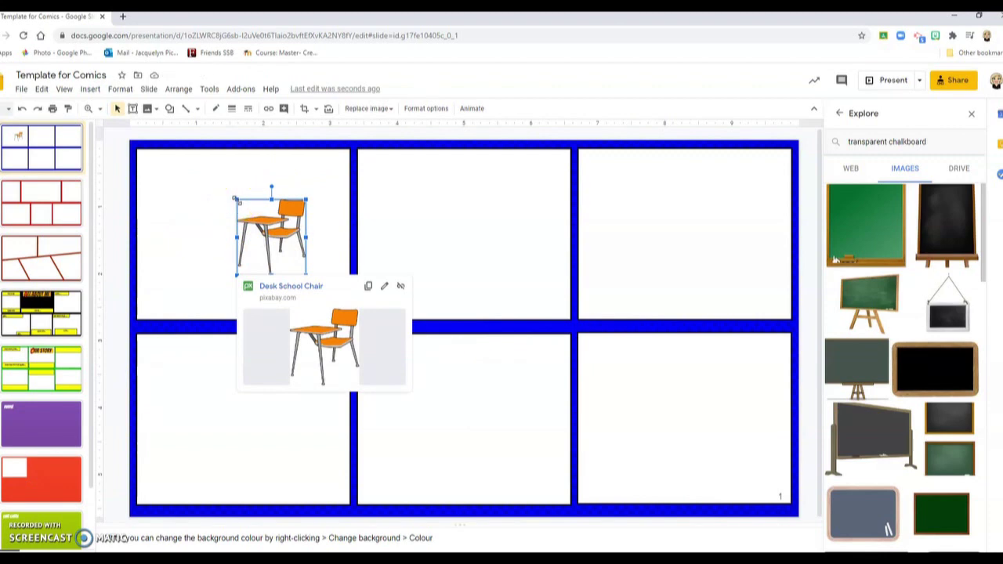
drag(239, 203, 249, 213)
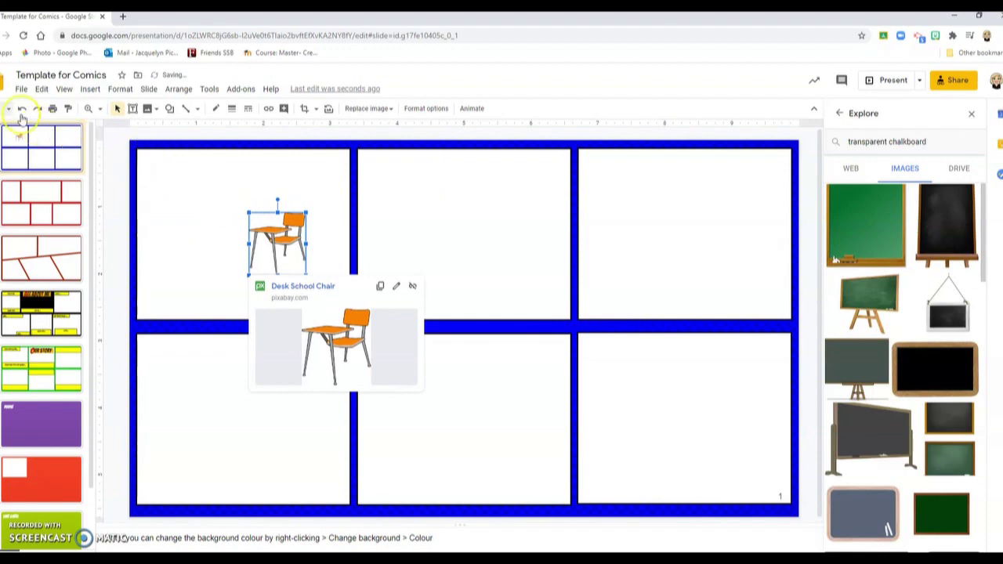
click(17, 109)
click(17, 109)
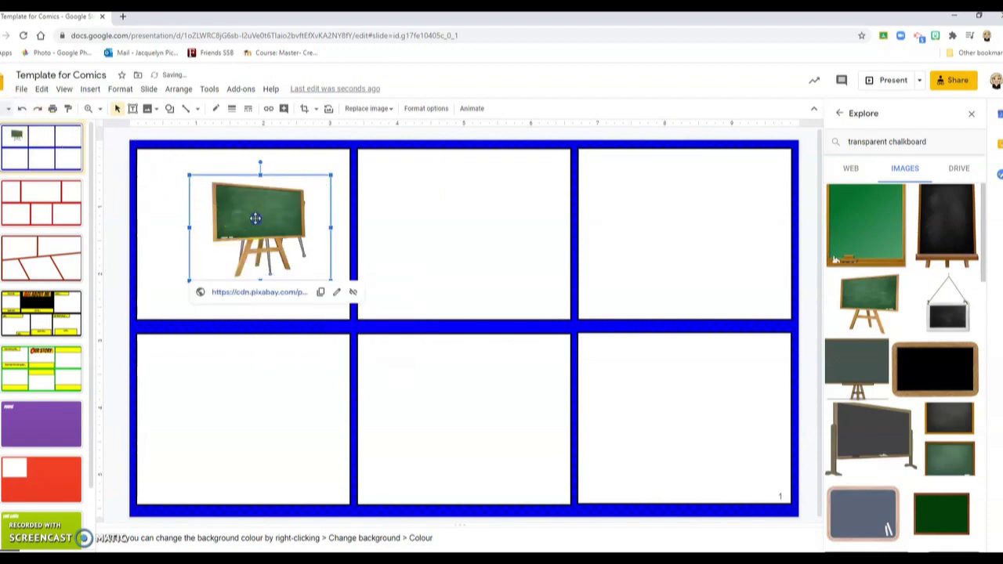
Send the chalkboard image backward one level so that it sits behind the desk.
right_click(256, 200)
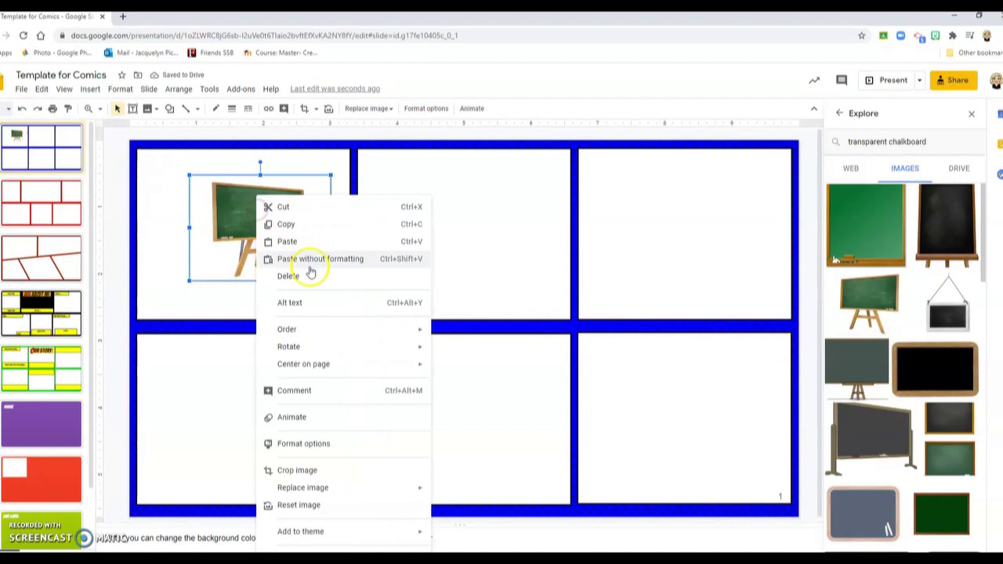
mouse_move(326, 349)
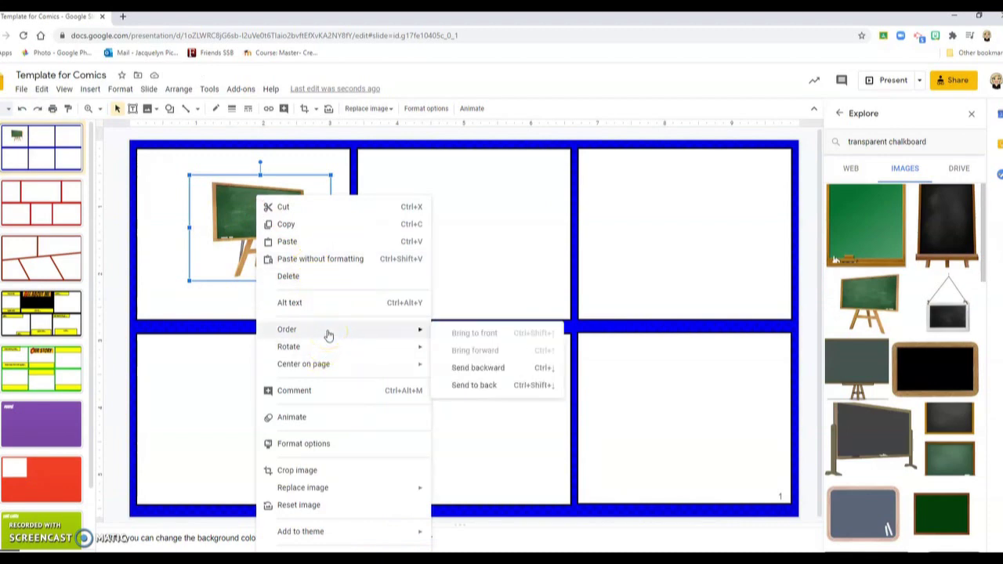
click(481, 372)
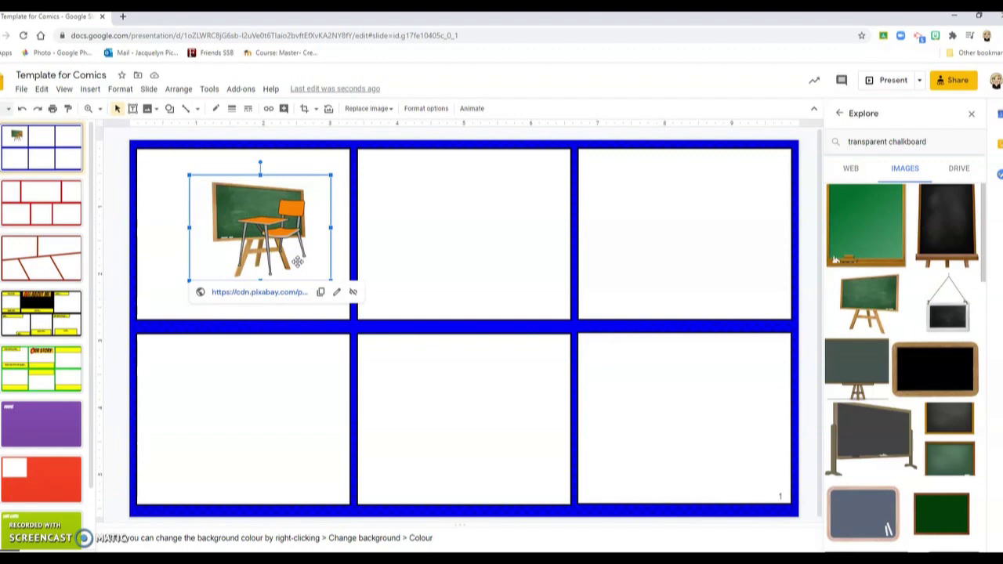
click(170, 253)
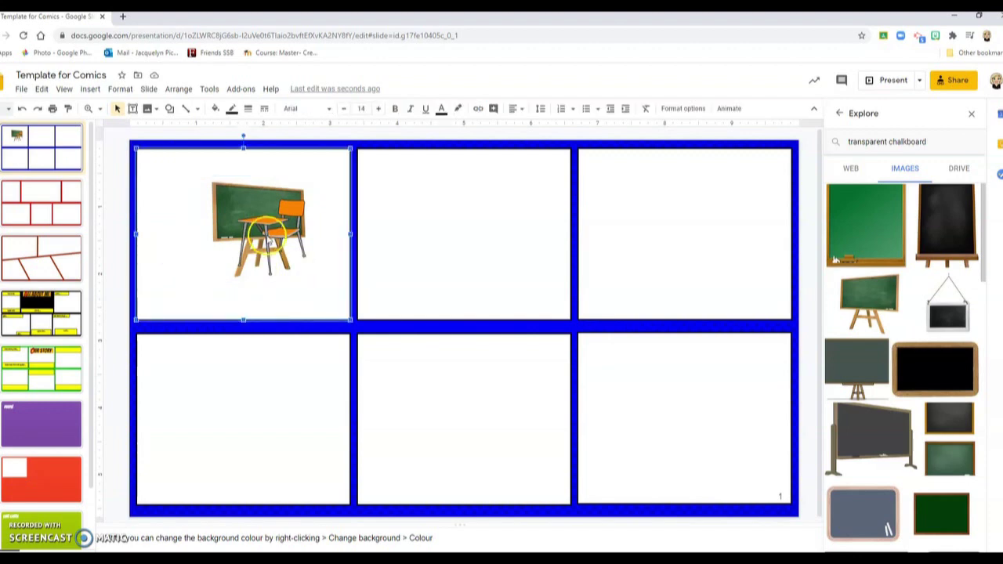
Move the desk to the lower-right part of the first panel and the chalkboard to its upper-left corner.
click(273, 237)
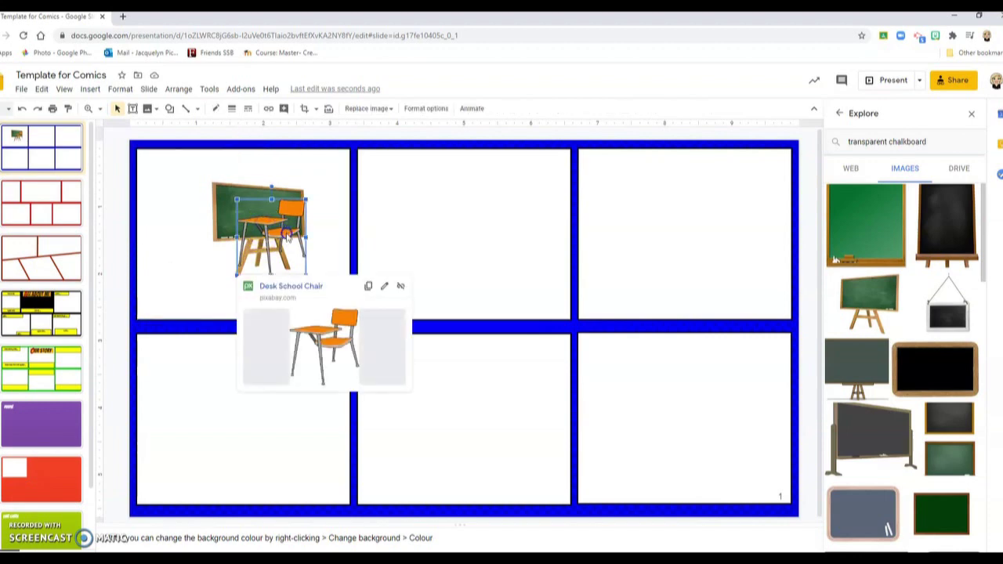
drag(288, 236, 322, 251)
click(205, 191)
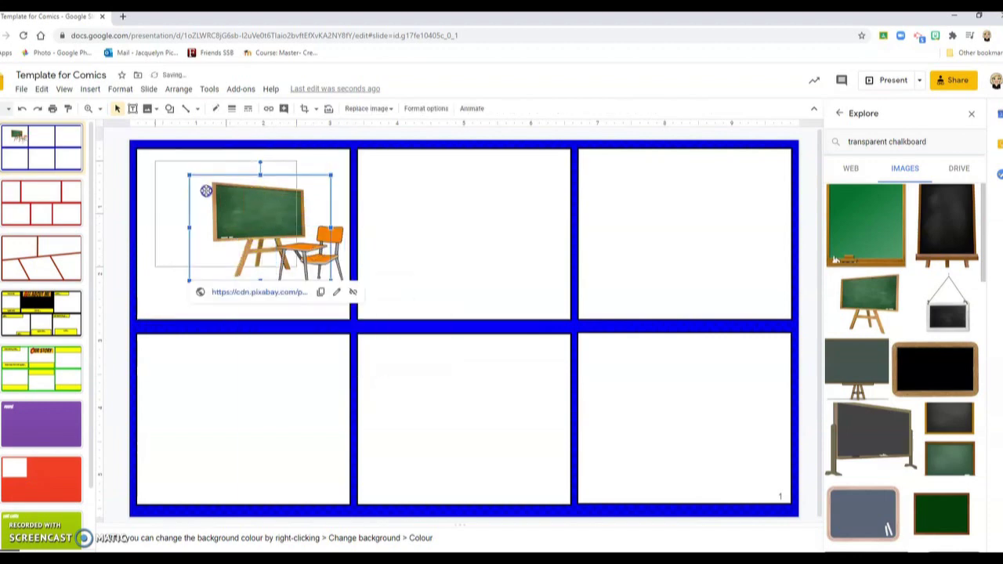
drag(205, 191, 192, 183)
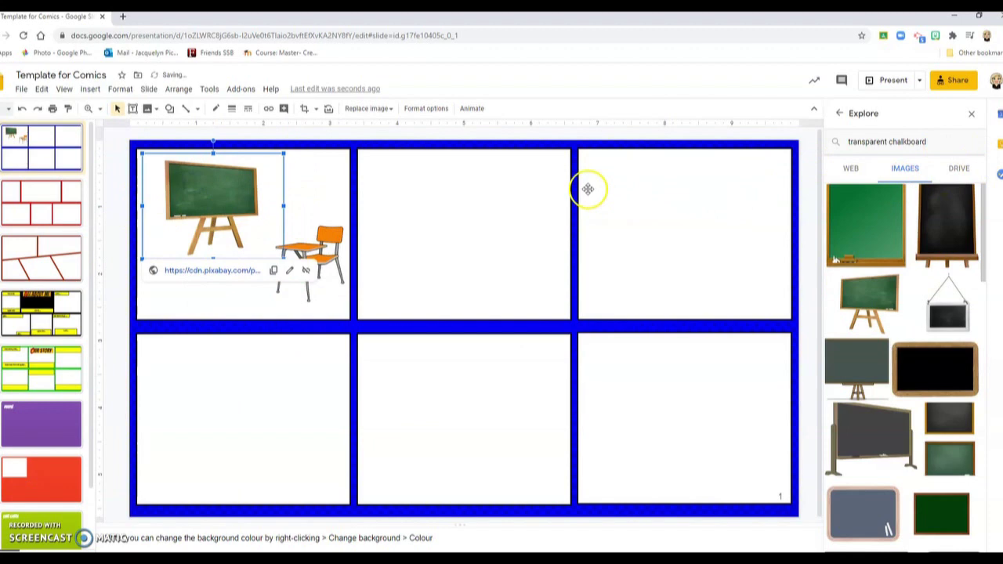
click(811, 201)
Insert the running Bitmoji character, shrink it and place it in the left half of the second panel.
click(935, 36)
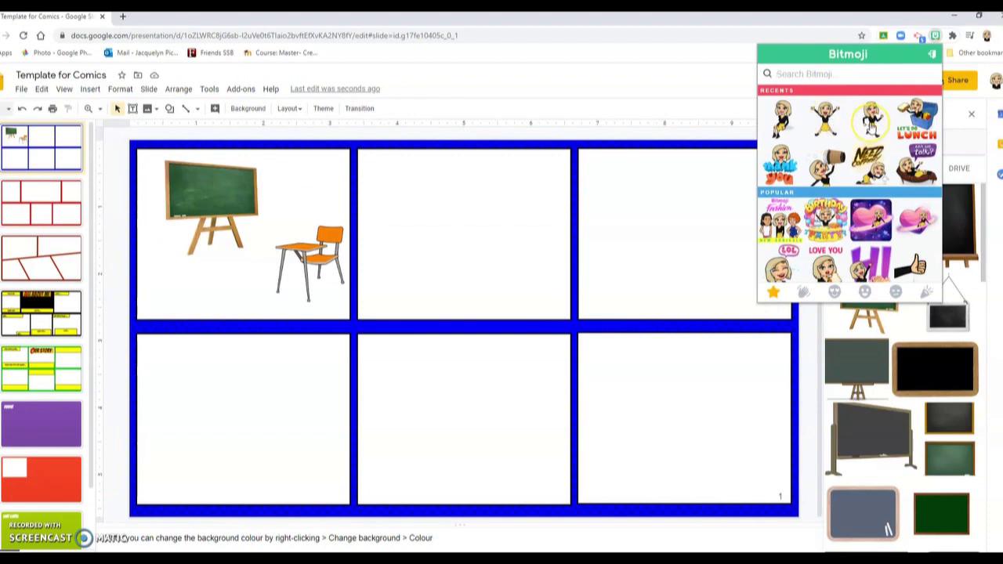
drag(871, 117, 232, 260)
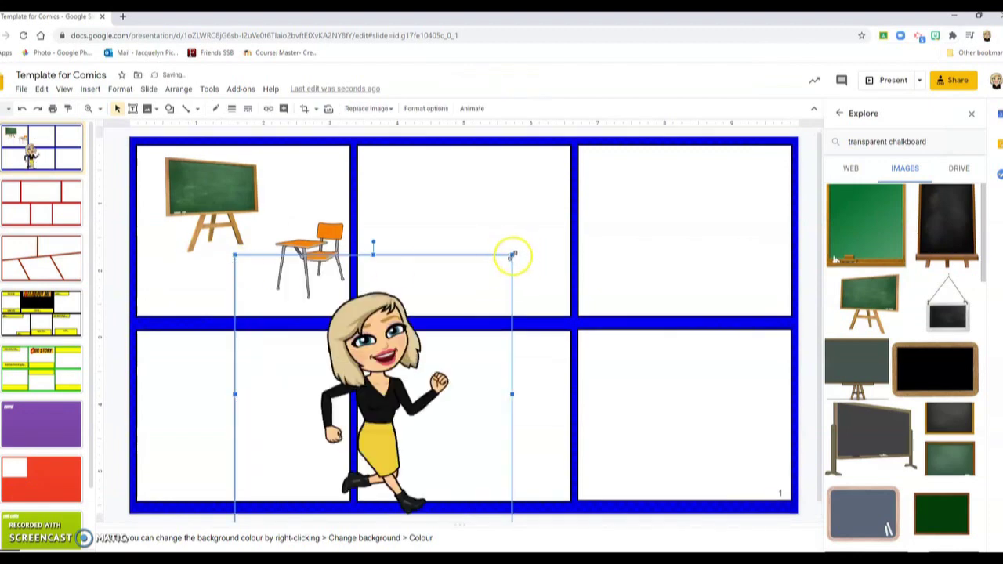
drag(511, 255, 275, 416)
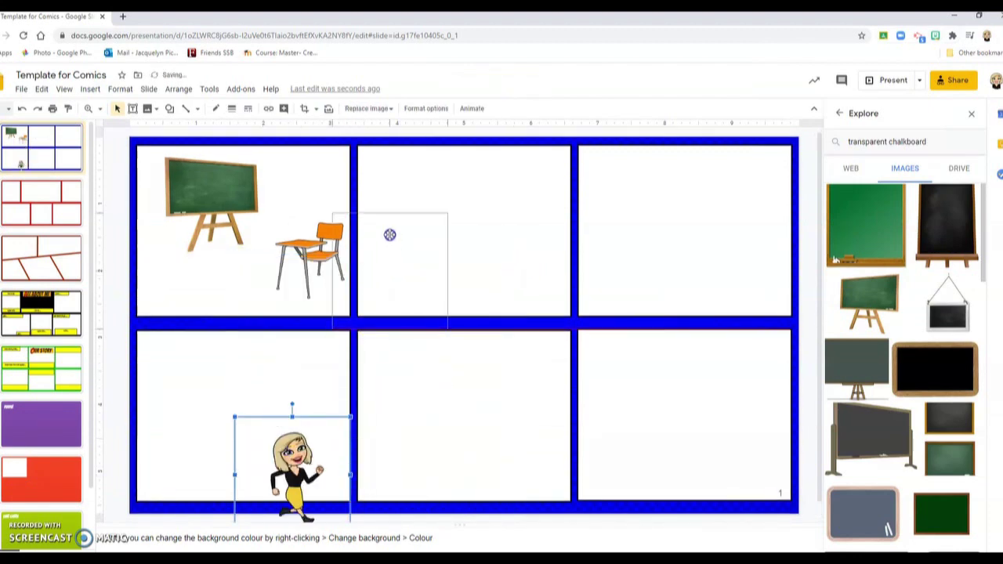
drag(390, 234, 414, 227)
click(264, 443)
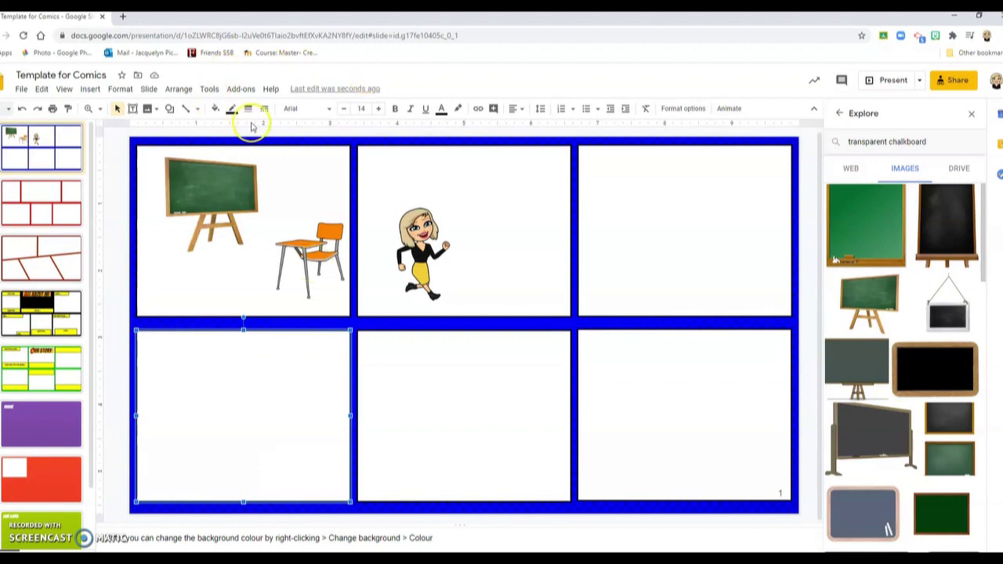
Draw a spiky explosion callout in the second panel and position it beside the character's head.
click(167, 110)
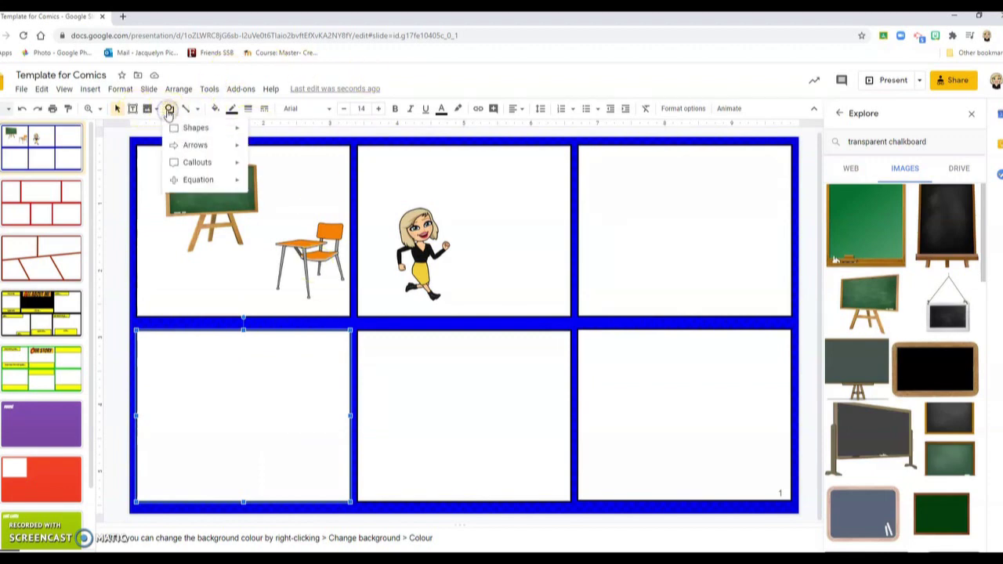
mouse_move(188, 162)
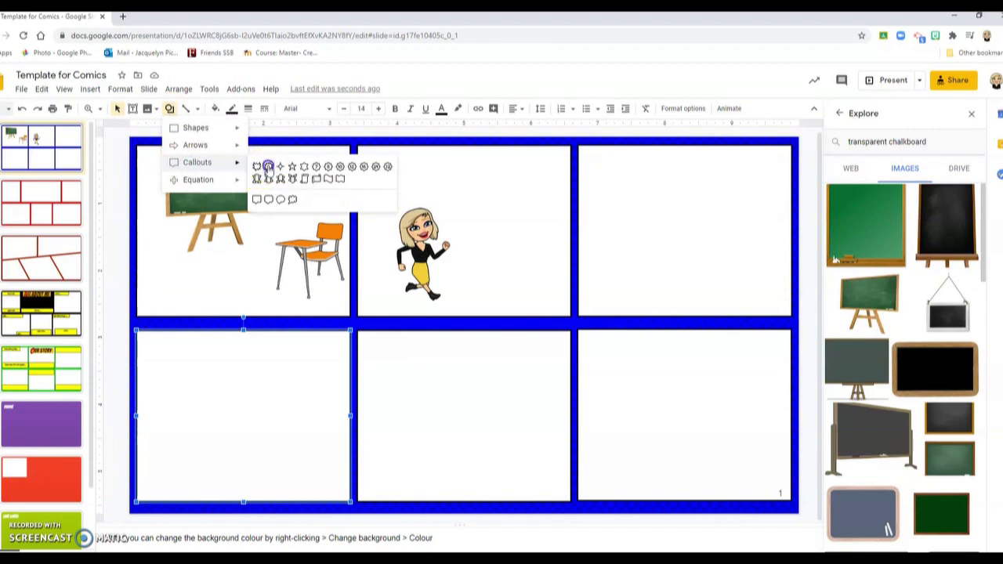
click(269, 169)
drag(370, 196, 555, 278)
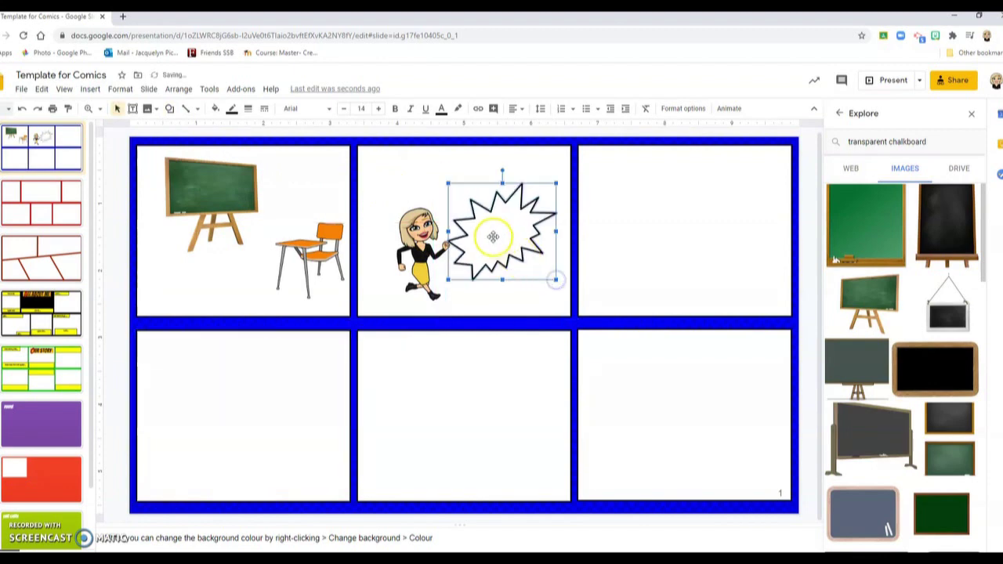
drag(497, 235, 480, 211)
Enter the text "Kaboom!" in the explosion callout.
click(481, 211)
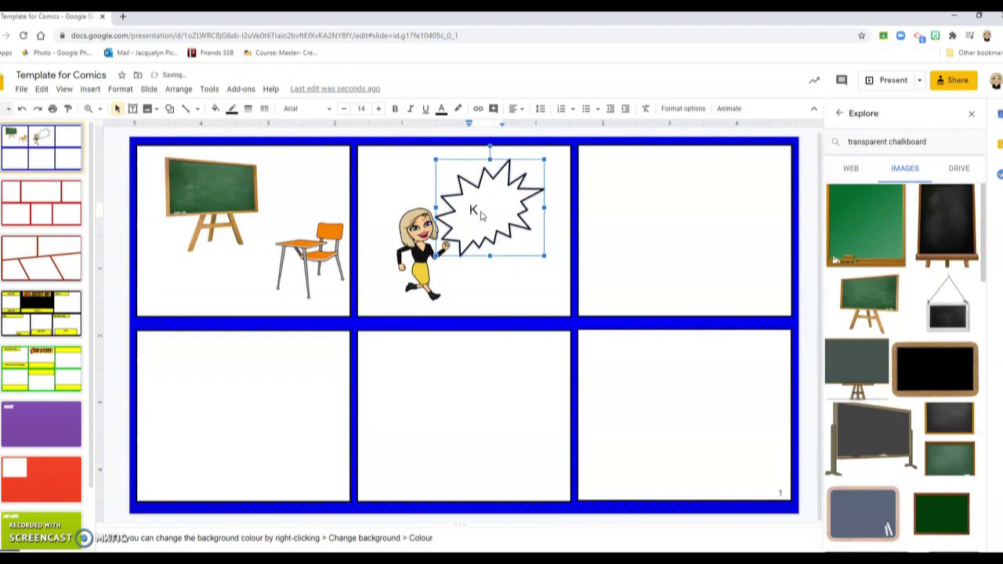
text(Kaboom!)
click(488, 283)
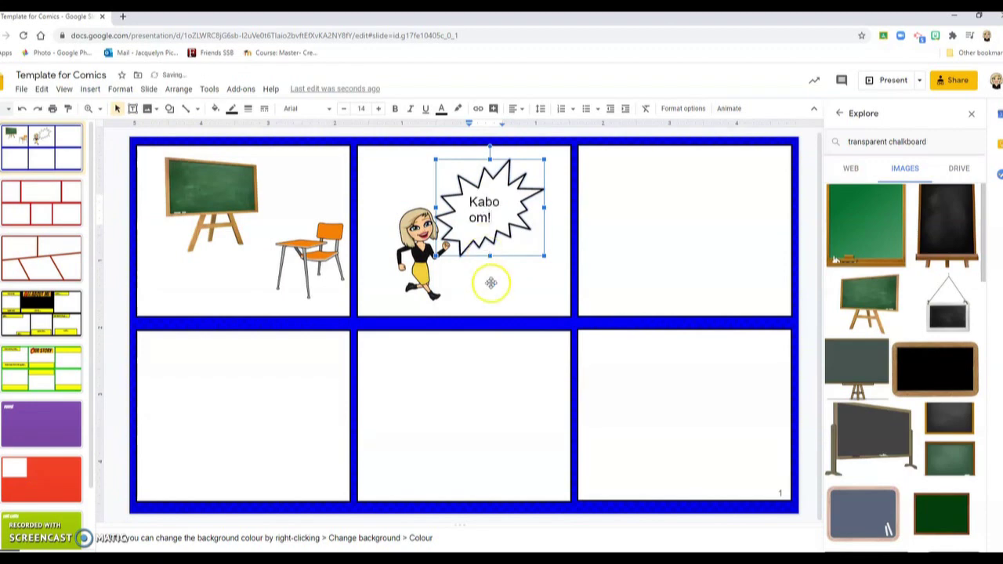
Enlarge the explosion callout toward the panel's upper-right and lower-left corners until its word fits on one line.
click(528, 167)
click(546, 162)
drag(547, 162, 570, 149)
click(462, 226)
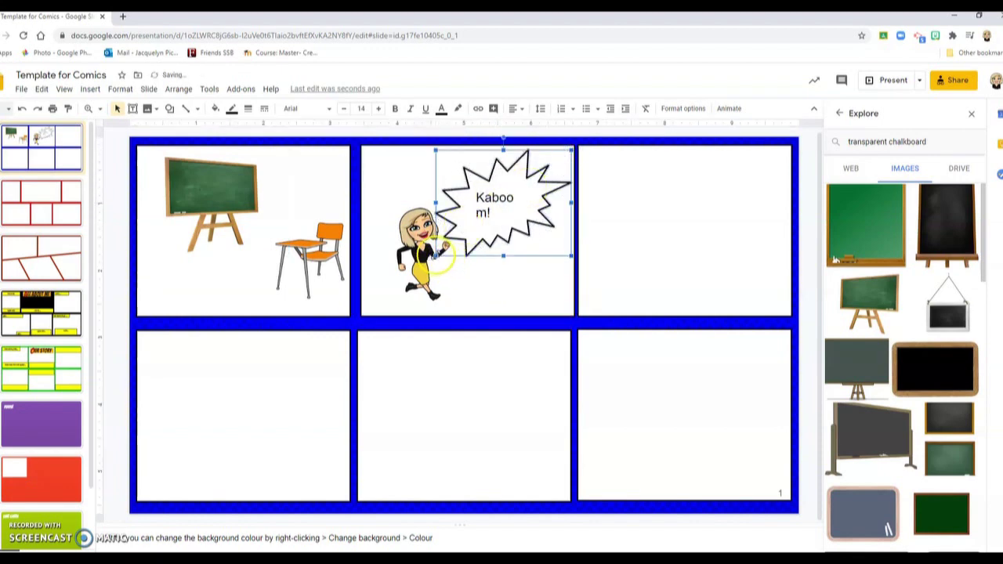
drag(436, 256, 390, 280)
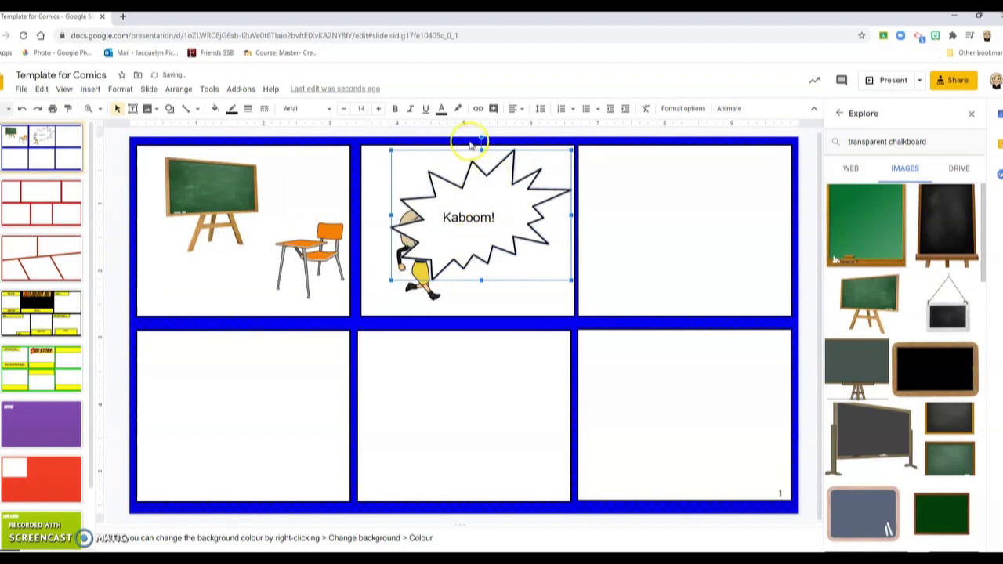
Tilt the explosion callout slightly counterclockwise and fill it with solid purple.
drag(479, 135, 465, 139)
click(546, 253)
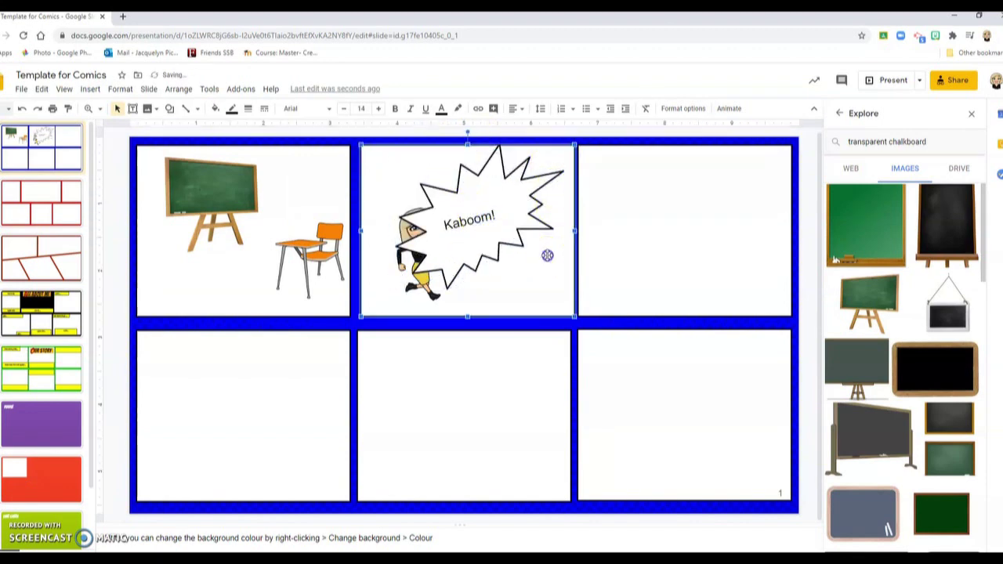
click(519, 204)
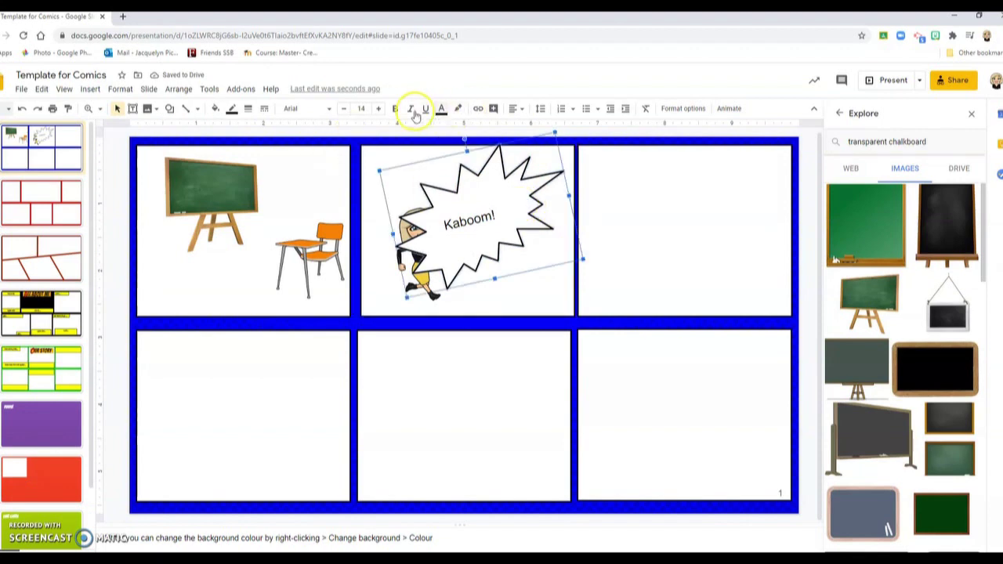
click(216, 108)
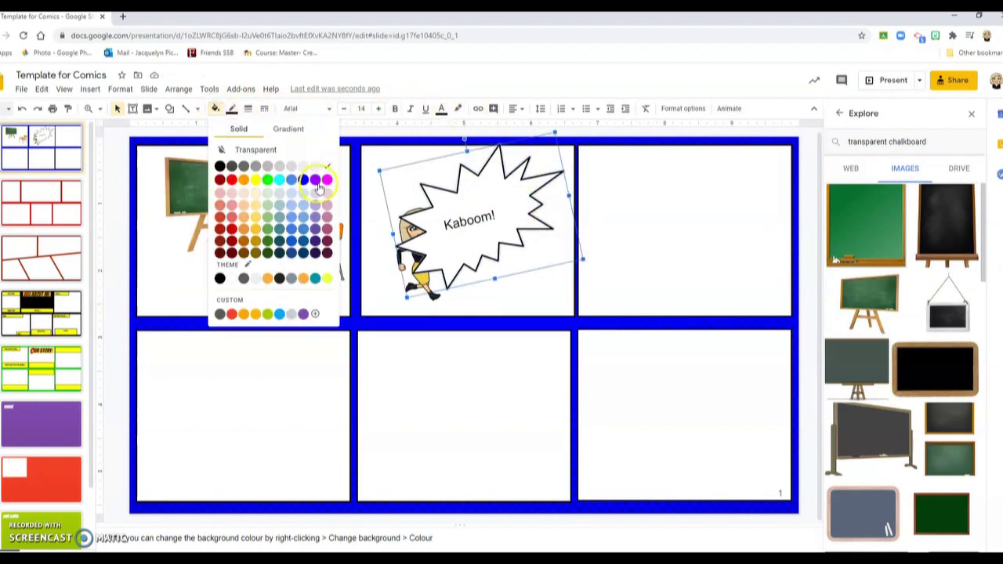
click(317, 181)
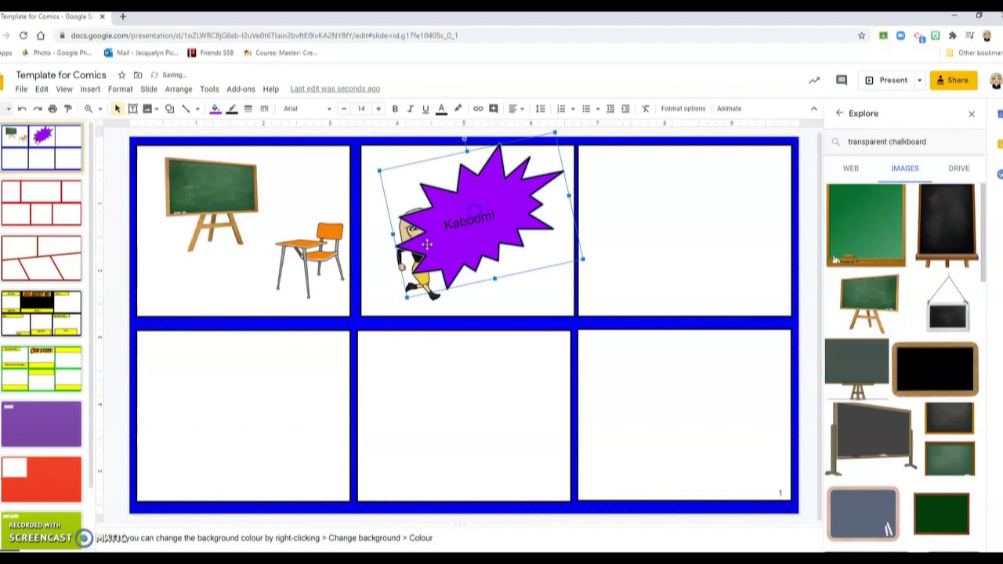
Bring the Bitmoji character to the front so that it stands over the purple callout.
click(383, 294)
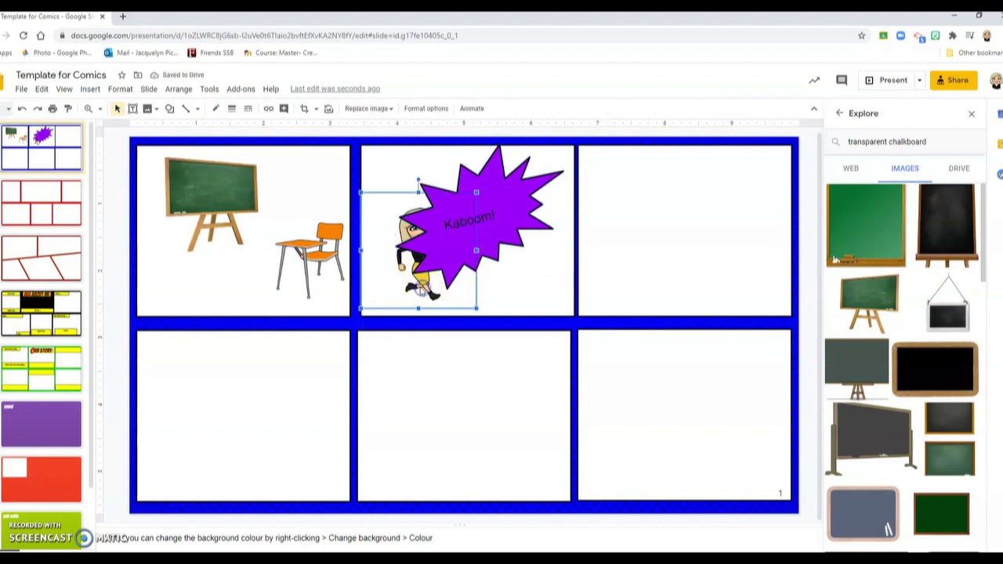
right_click(421, 290)
mouse_move(519, 330)
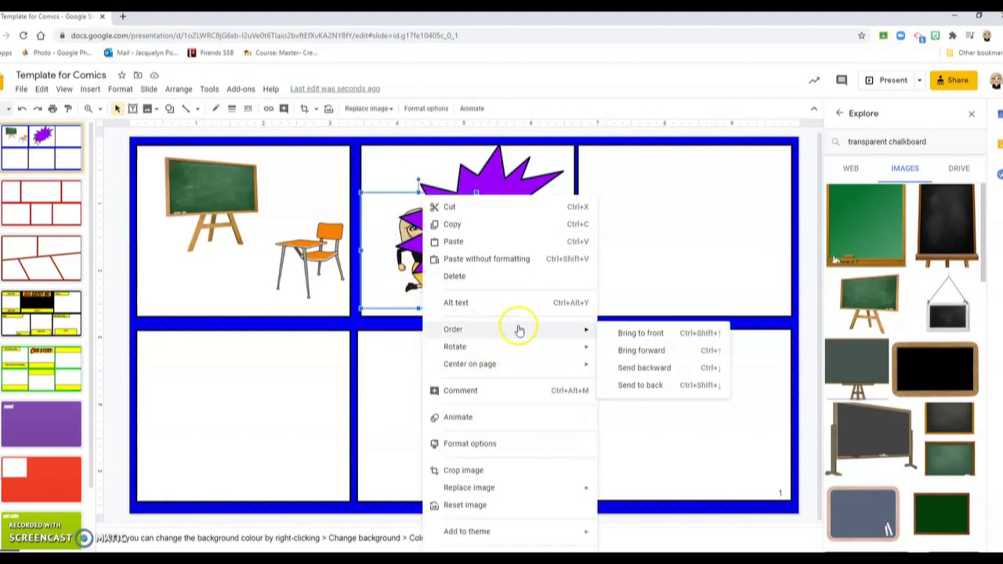
click(653, 334)
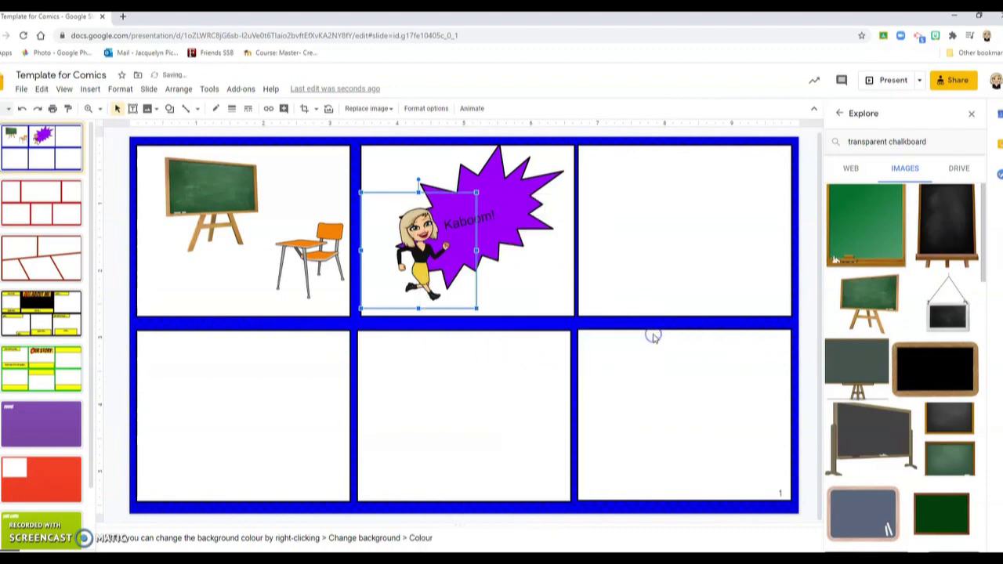
click(501, 380)
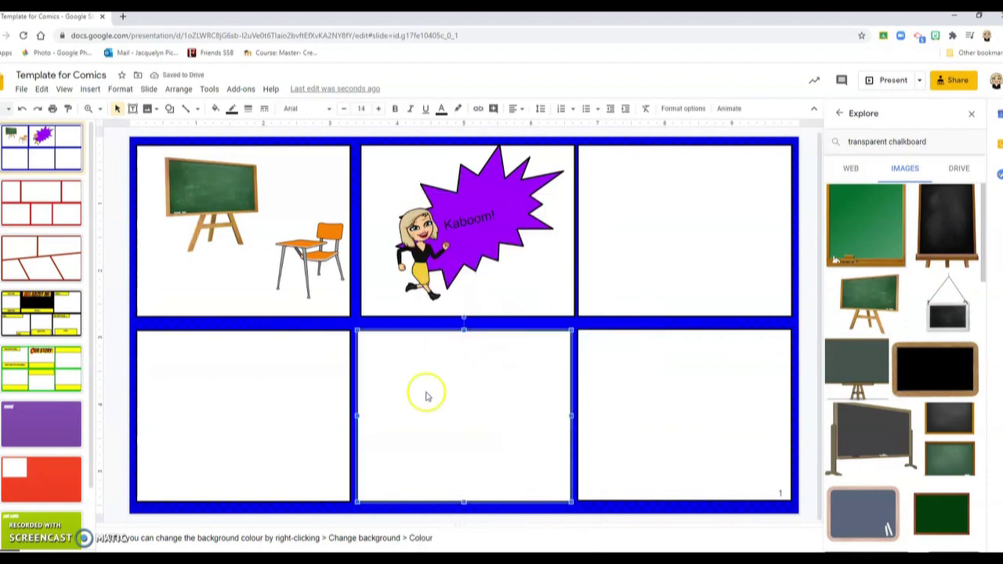
Switch to the finished example comic presentation in a maximized window and examine its panels and the available callout shapes.
click(950, 22)
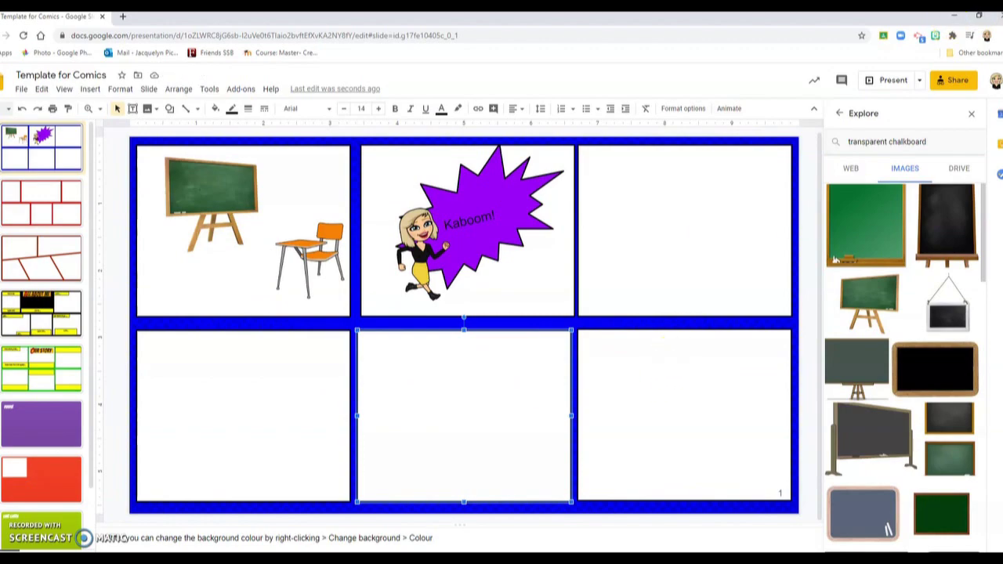
mouse_move(517, 560)
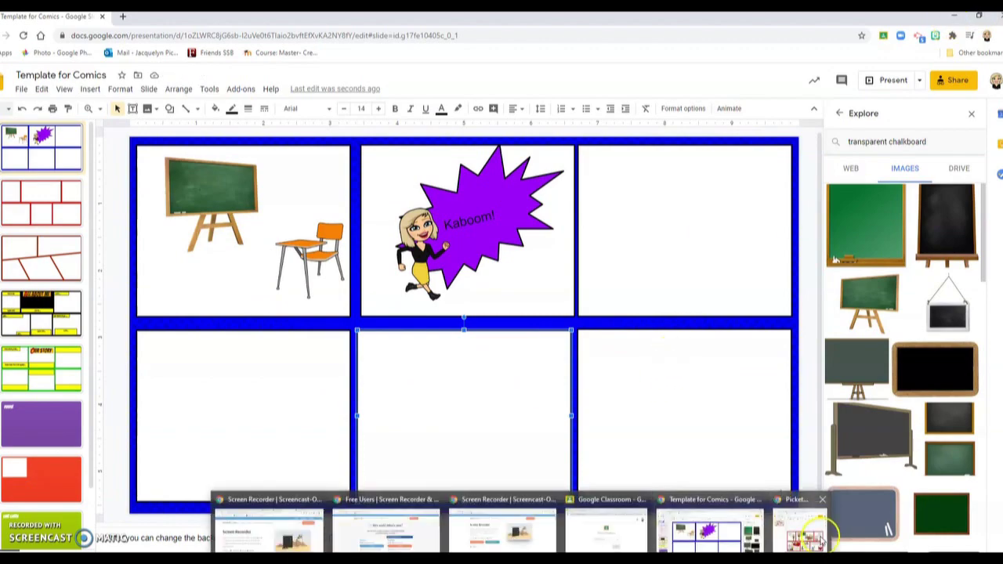
click(815, 524)
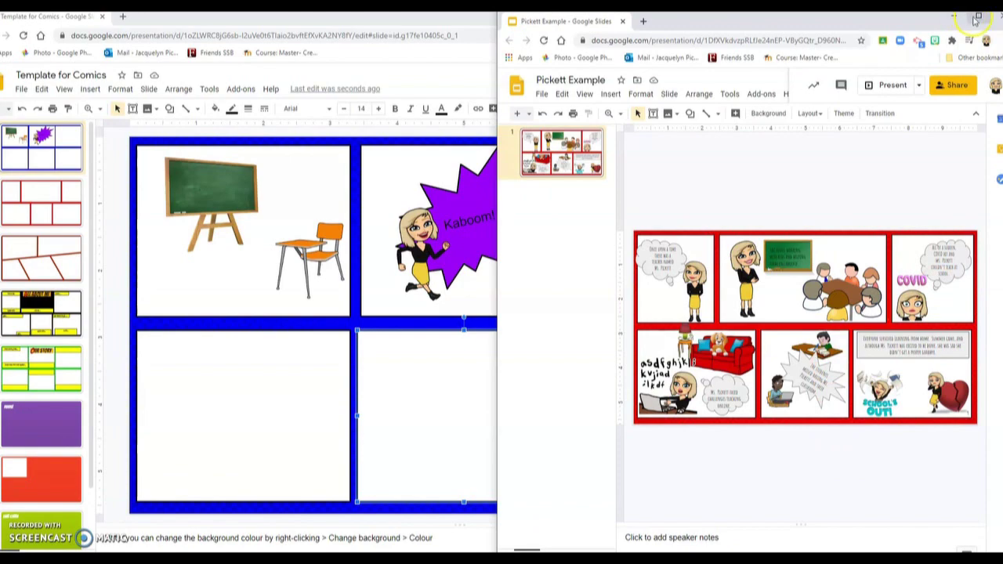
click(978, 16)
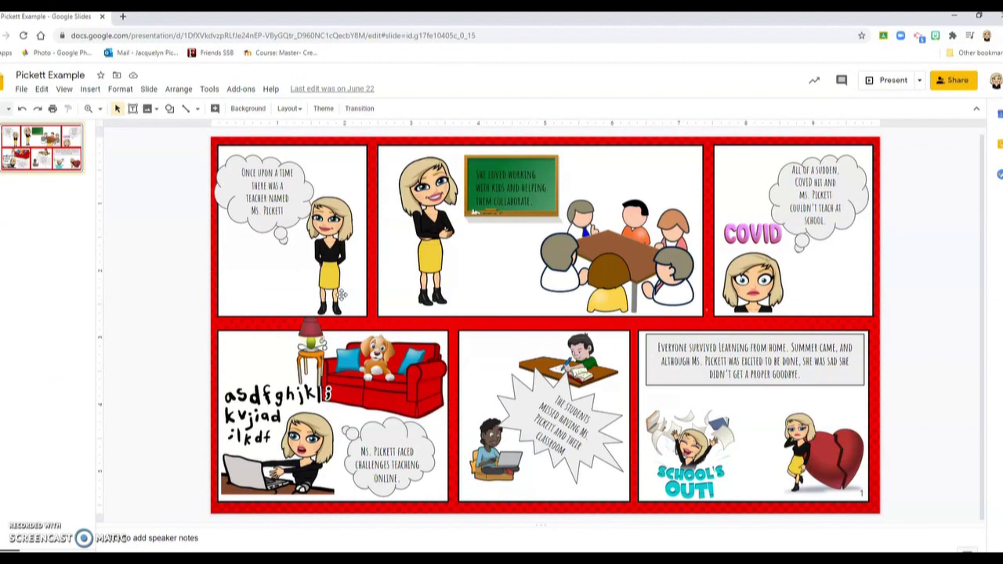
click(168, 109)
mouse_move(188, 163)
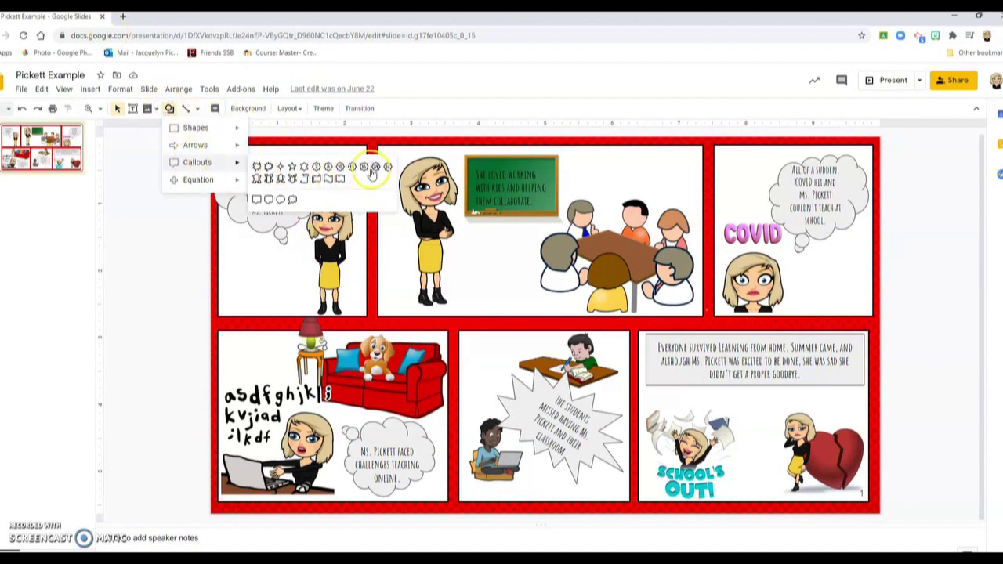
click(179, 273)
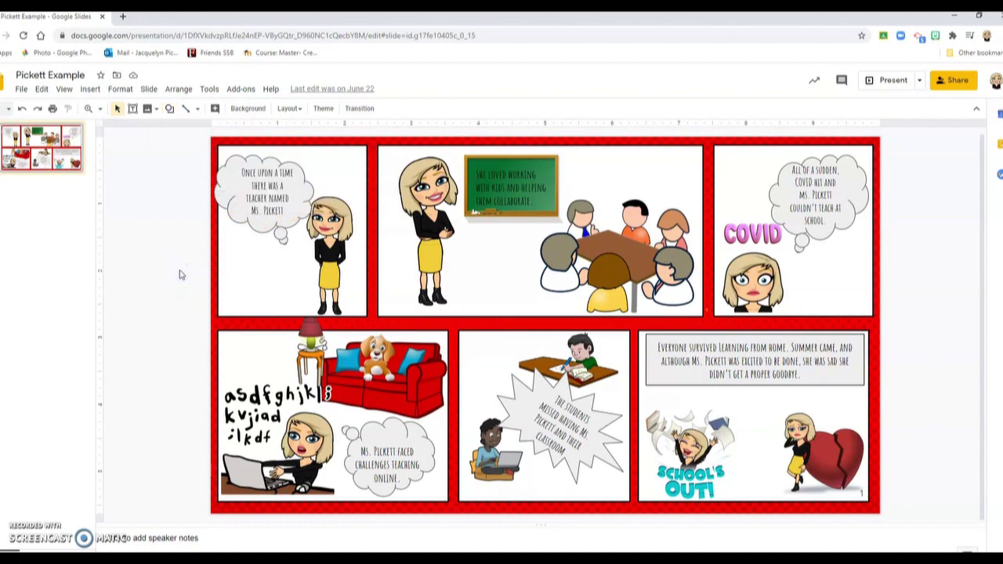